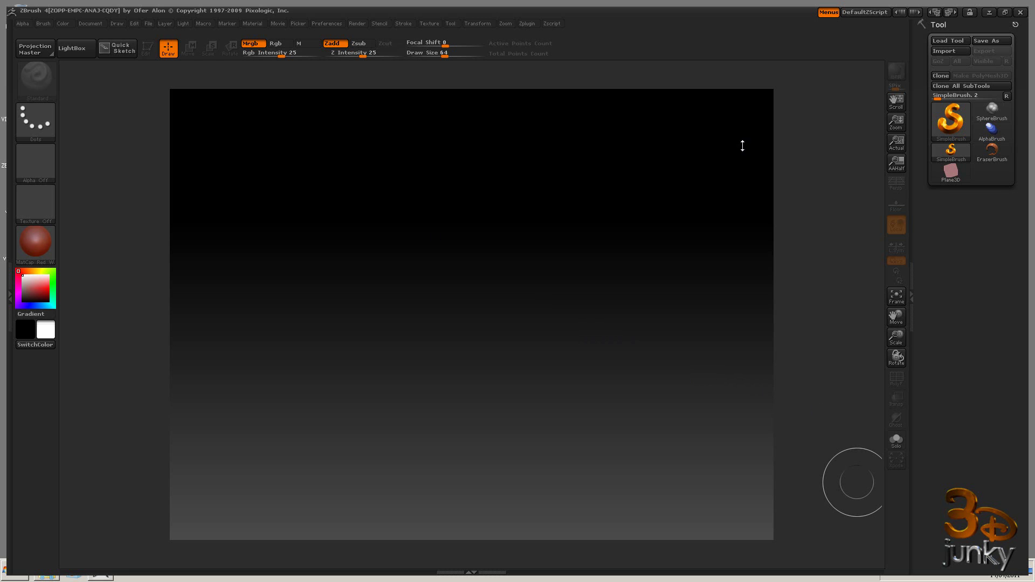
- Draw a Plane3D mesh from the Tool palette's 3D meshes across the canvas
left_click(953, 122)
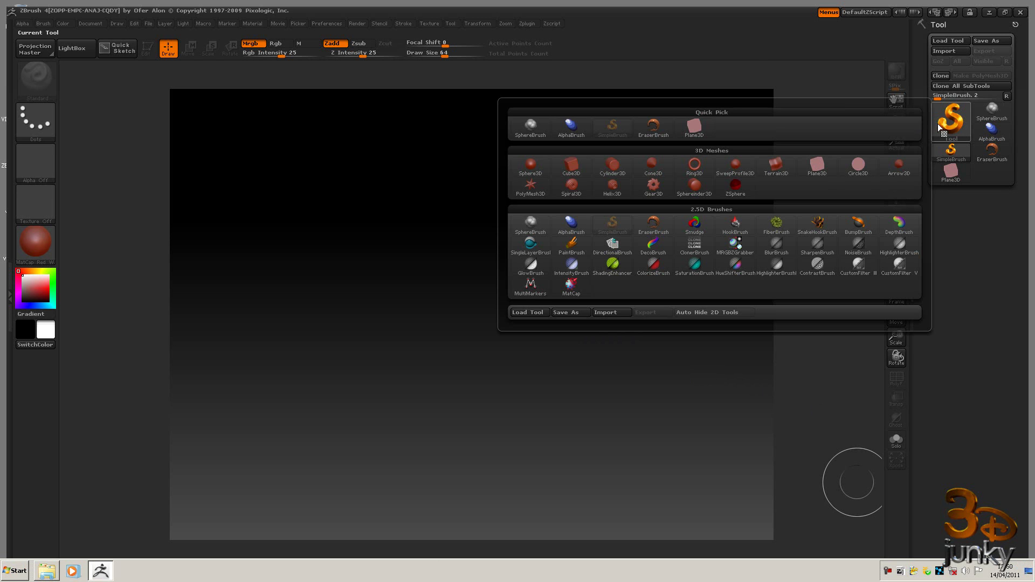
left_click(818, 162)
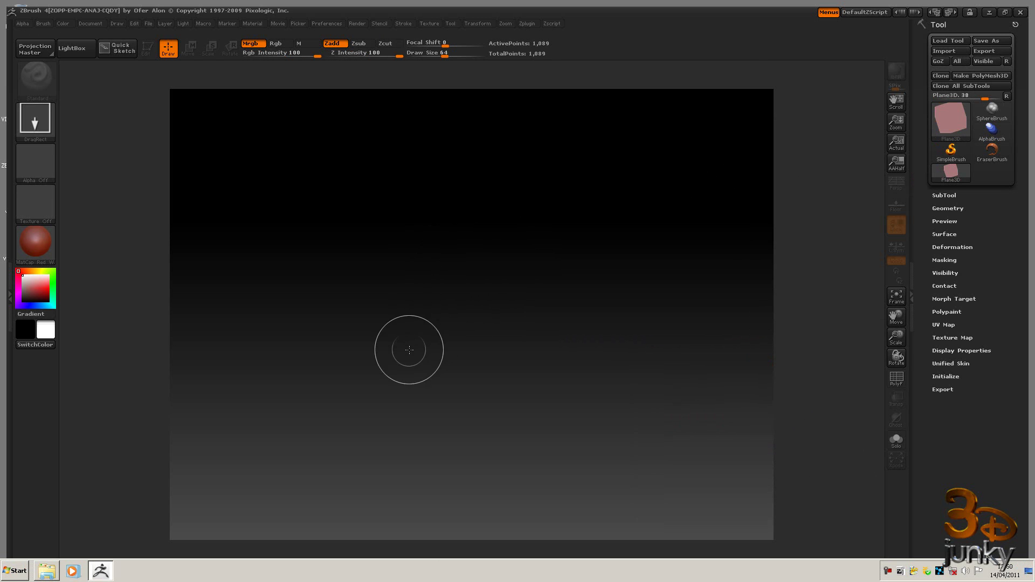
mouse_move(401, 374)
left_mouse_down()
mouse_move(419, 331)
mouse_move(405, 146)
mouse_move(404, 173)
mouse_move(405, 161)
left_mouse_up()
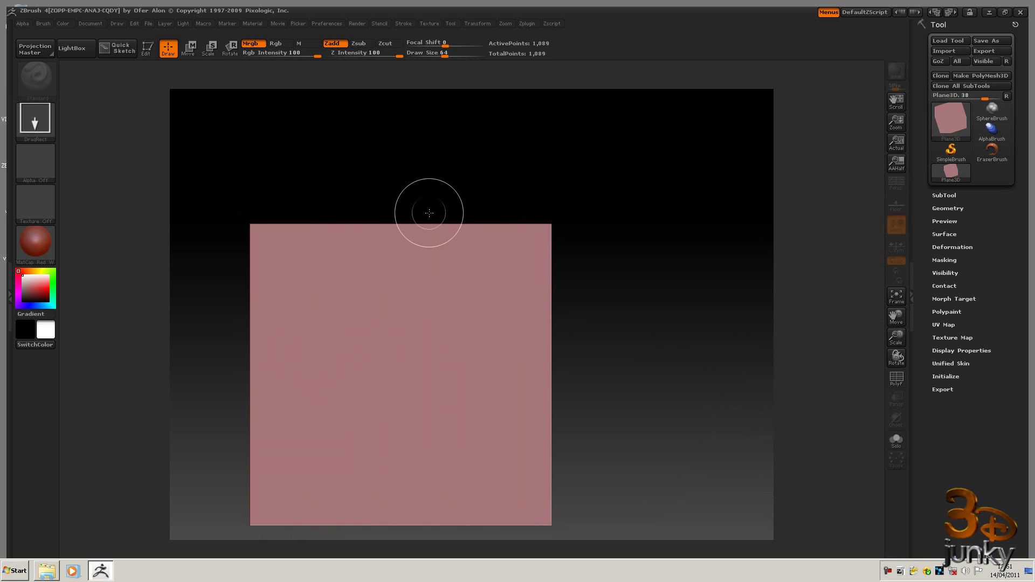
- Make the plane a PolyMesh3D, turn off Smt, and divide twice to SDiv 3 (16,641 points)
left_click(943, 209)
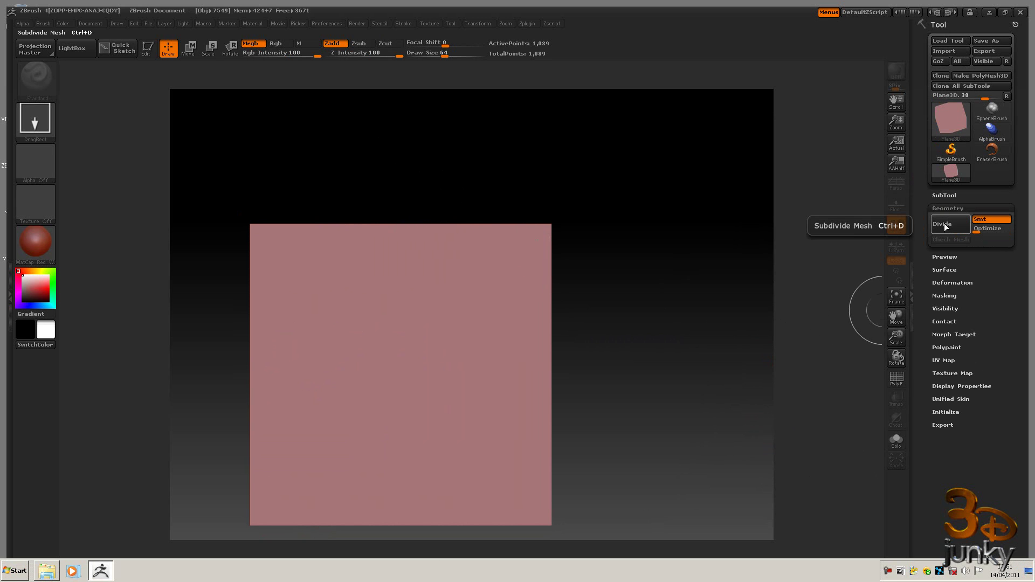
left_click(962, 75)
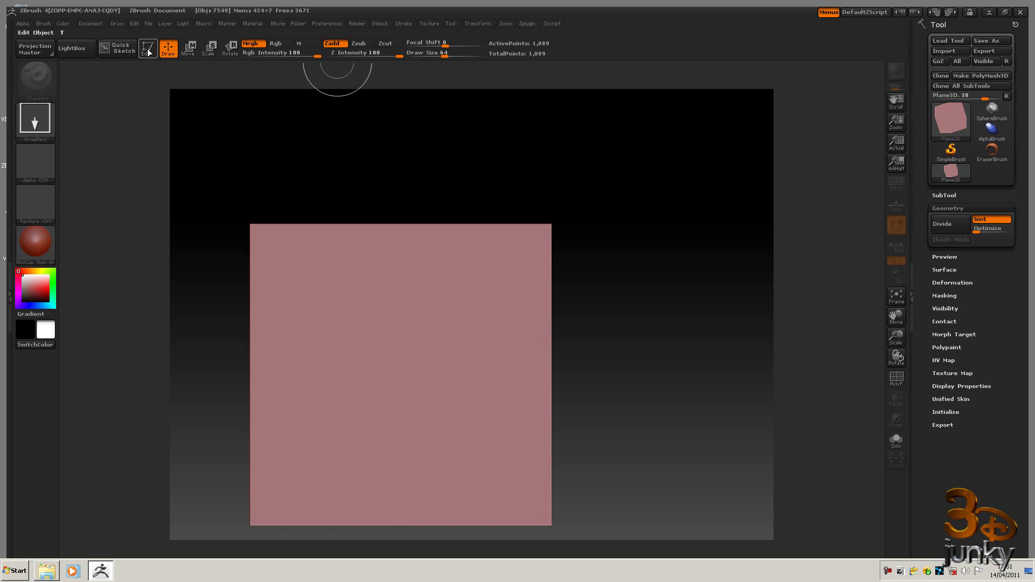
left_click(972, 76)
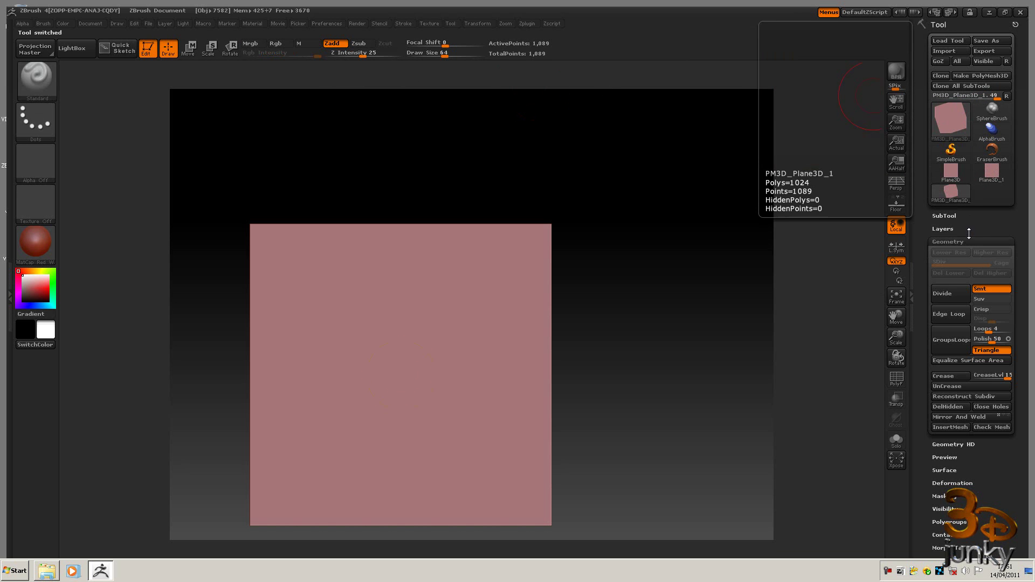
left_click(986, 290)
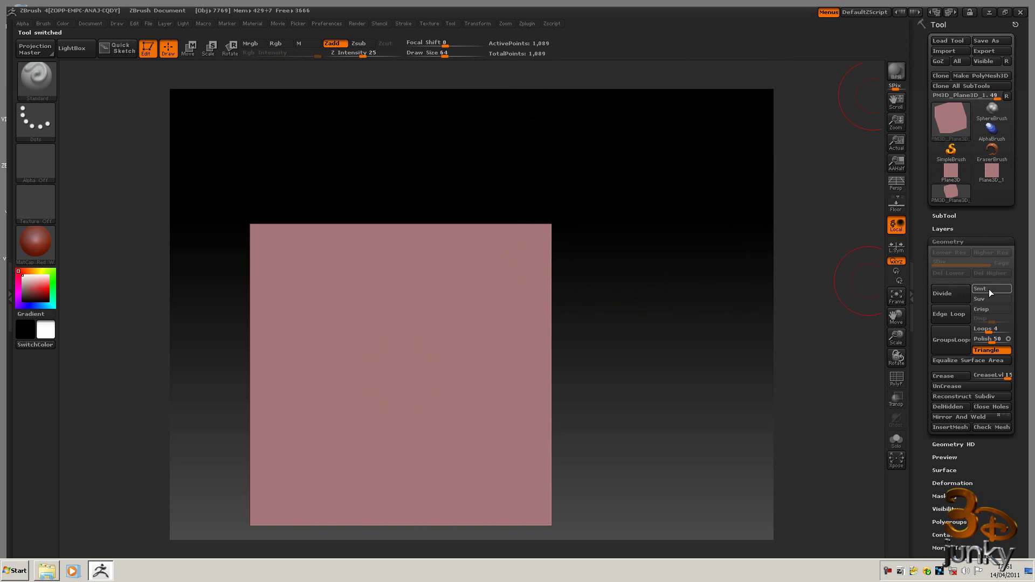
left_click(955, 294)
left_click(954, 293)
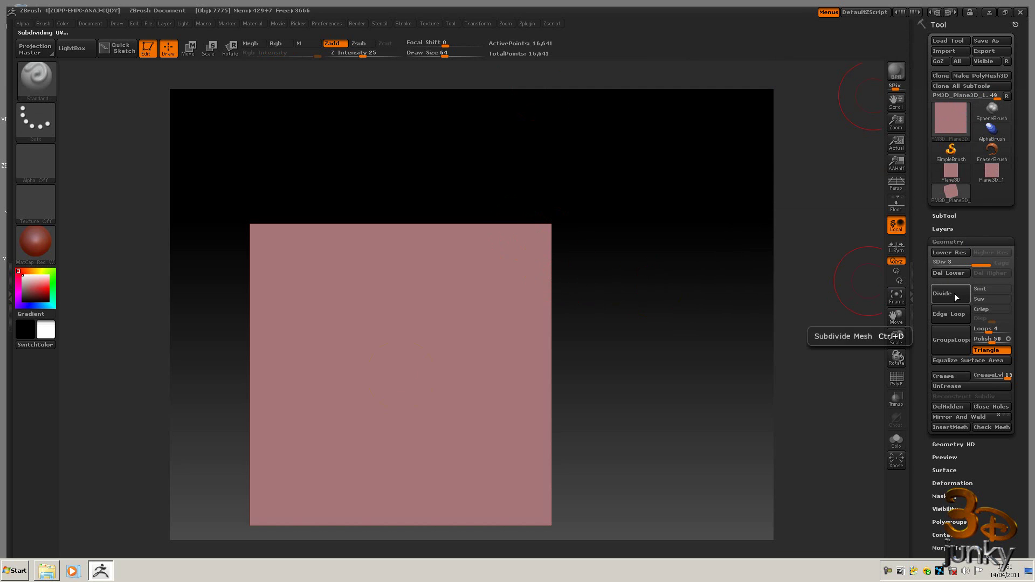
left_click(955, 293)
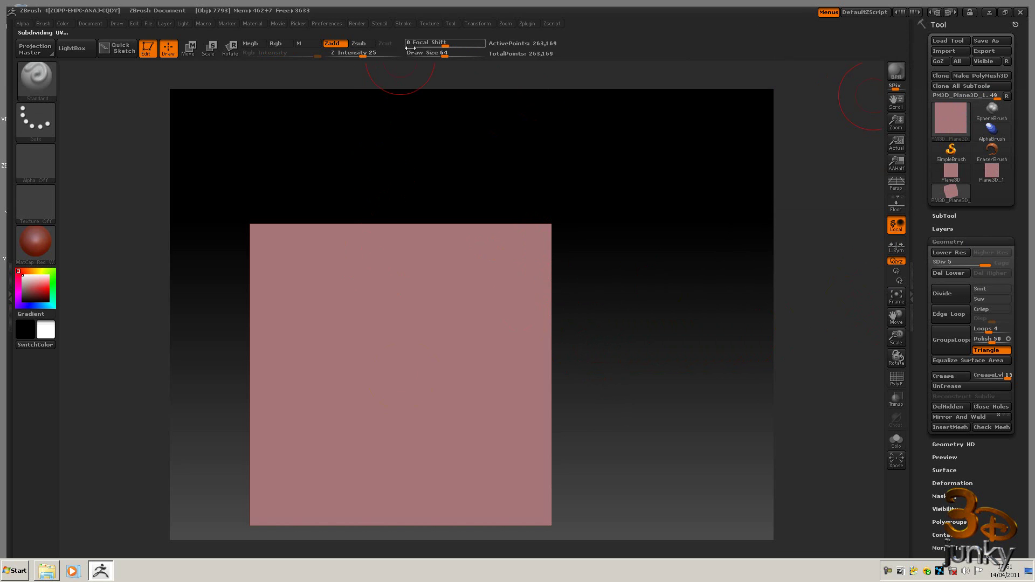
- Activate radial (R) symmetry on the Z axis with X off, and raise RadialCount
left_click(474, 24)
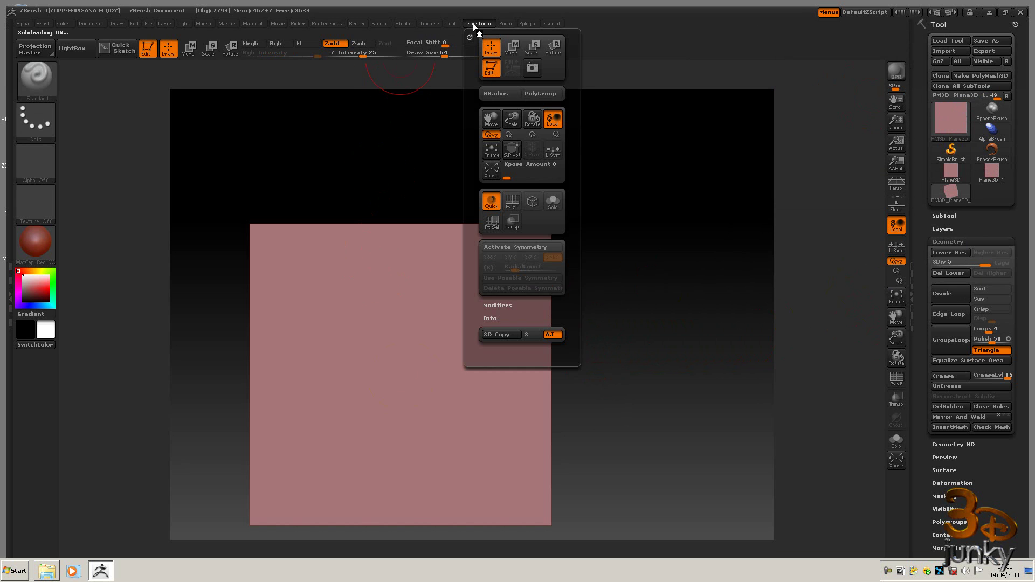
left_click(494, 247)
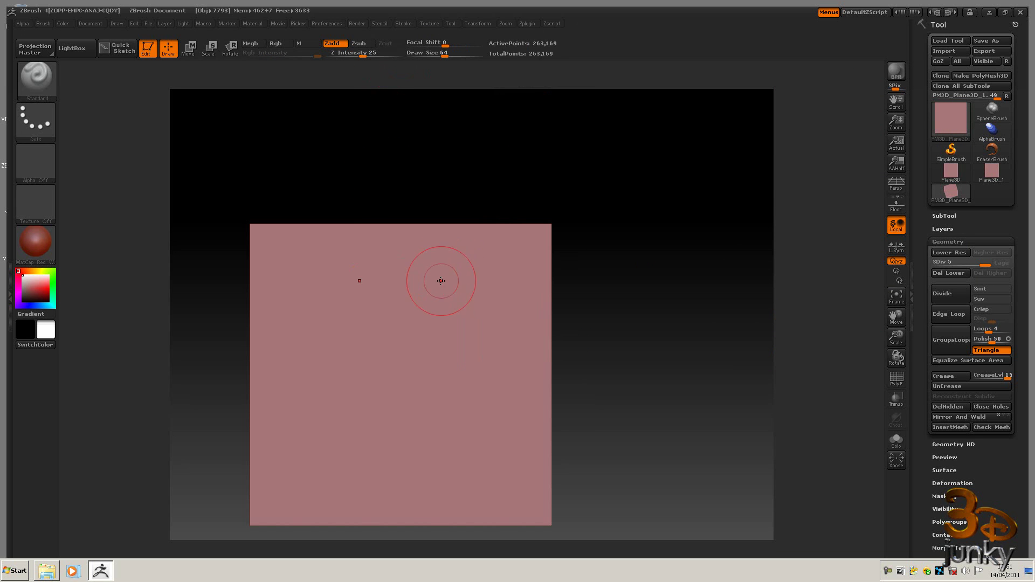
left_click(477, 24)
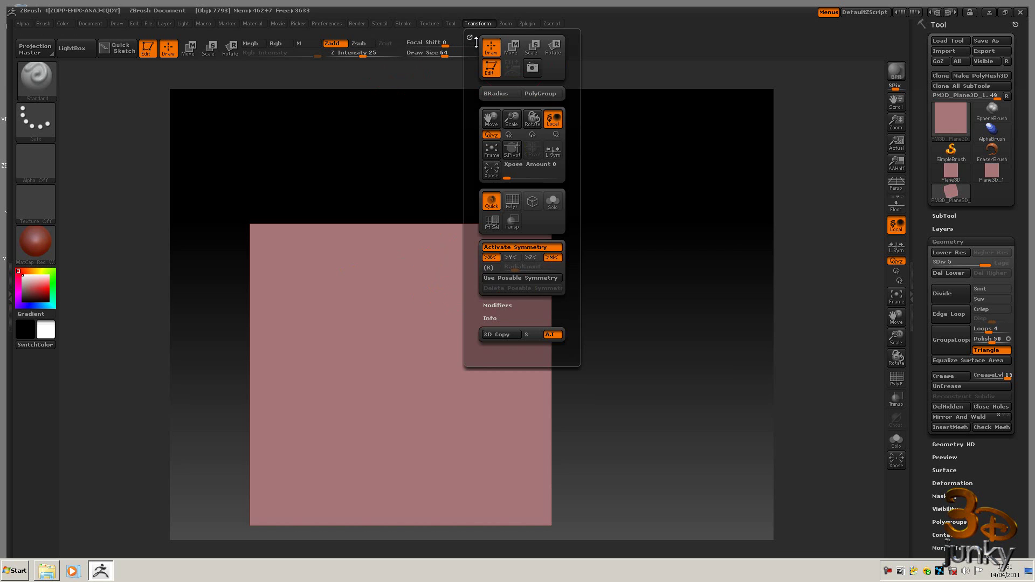
left_click(489, 267)
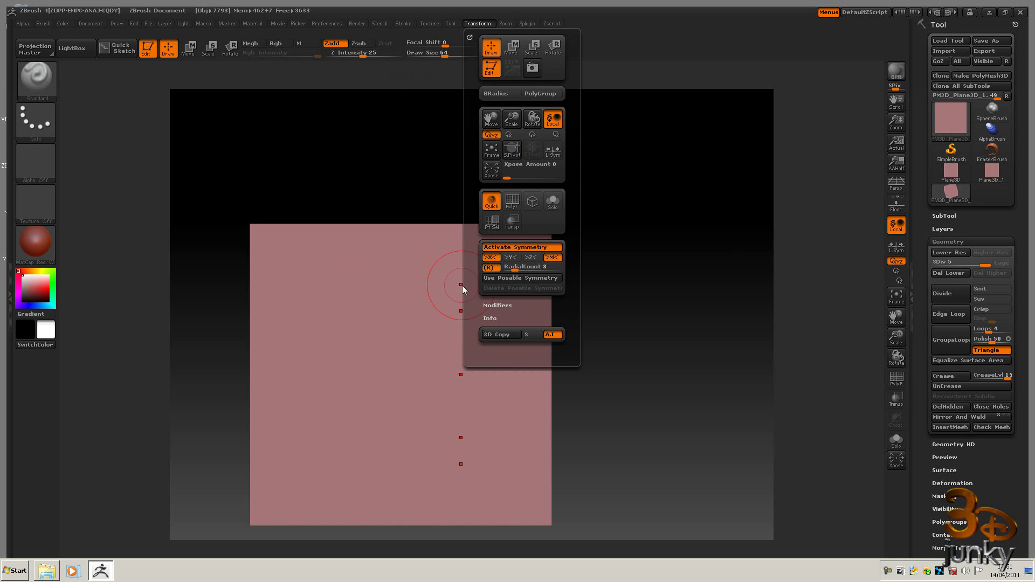
left_click(531, 258)
left_click(492, 258)
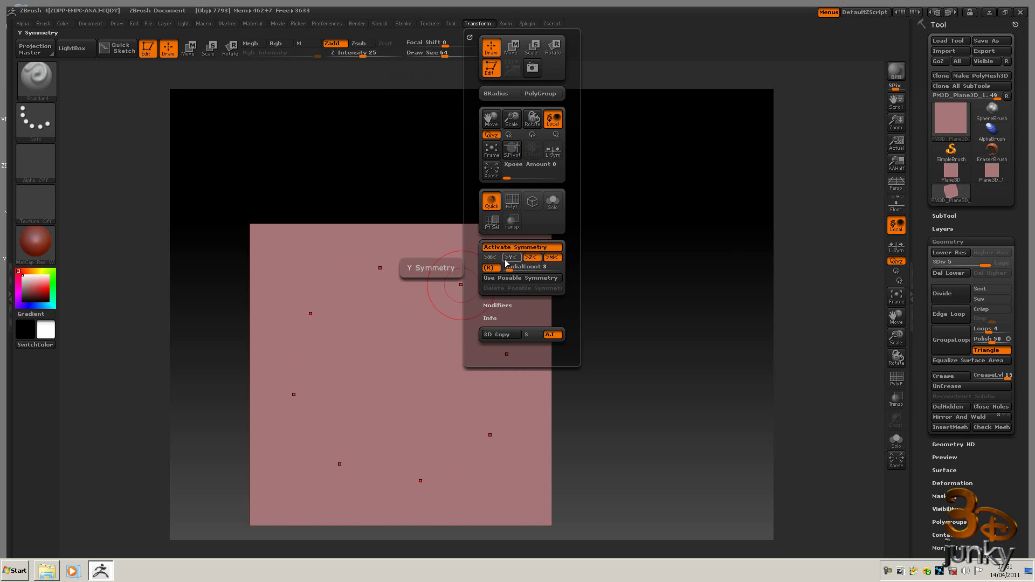
left_click_drag(523, 269, 532, 271)
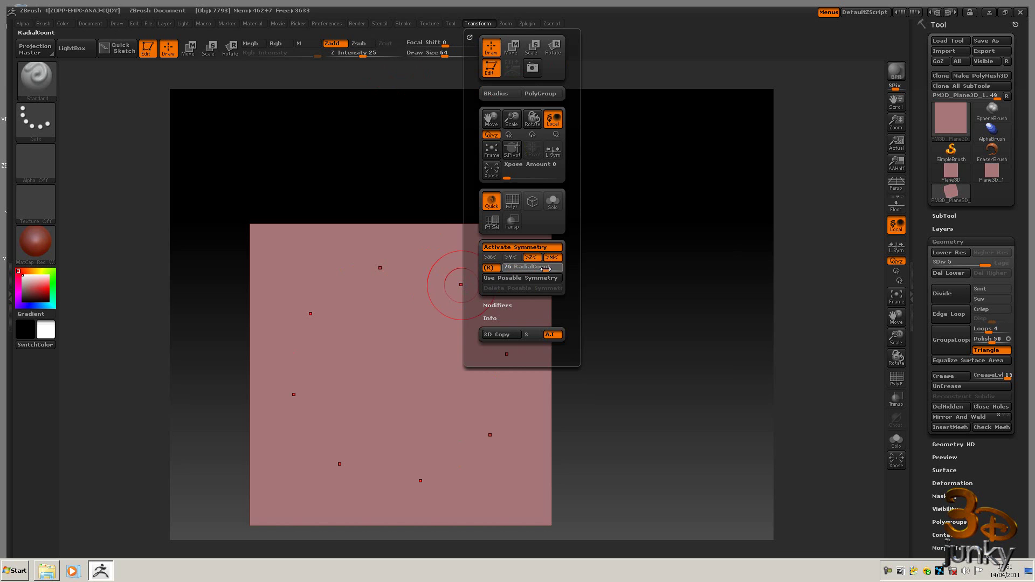
left_click_drag(545, 269, 547, 269)
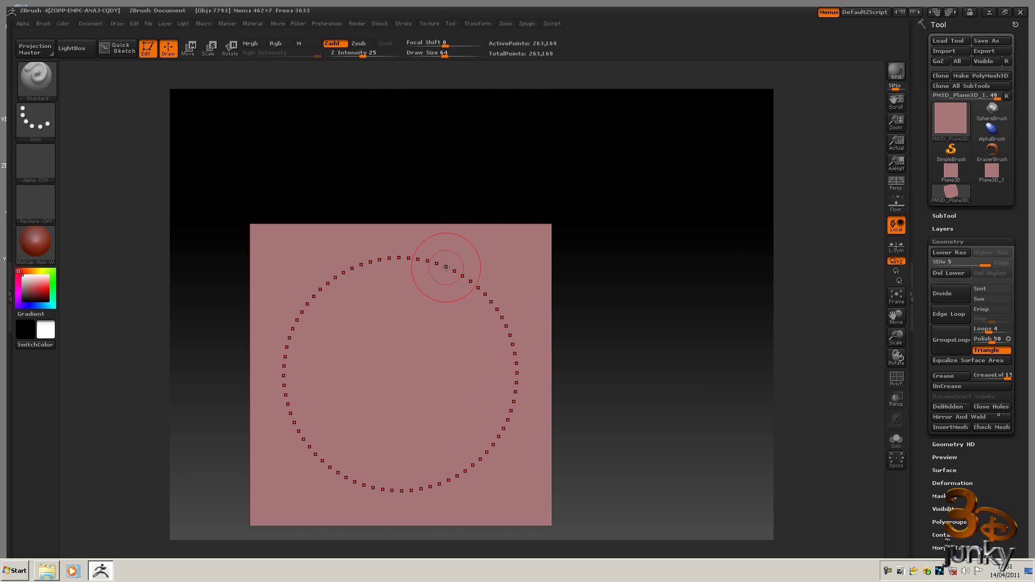
- Set Draw Size to 44 and sculpt a raised ring around the plane's centre
key("space")
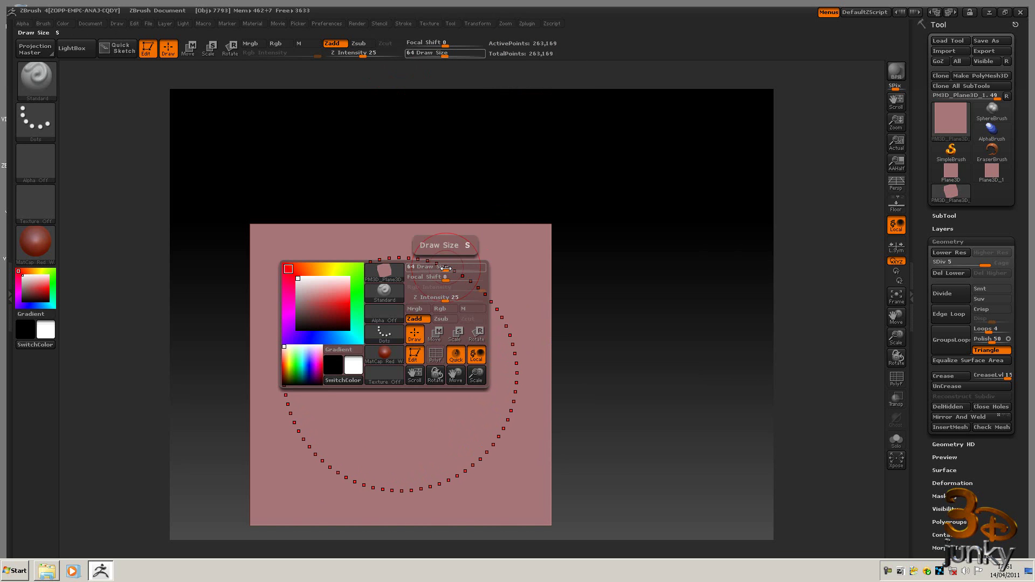
left_click_drag(446, 267, 439, 268)
key("space")
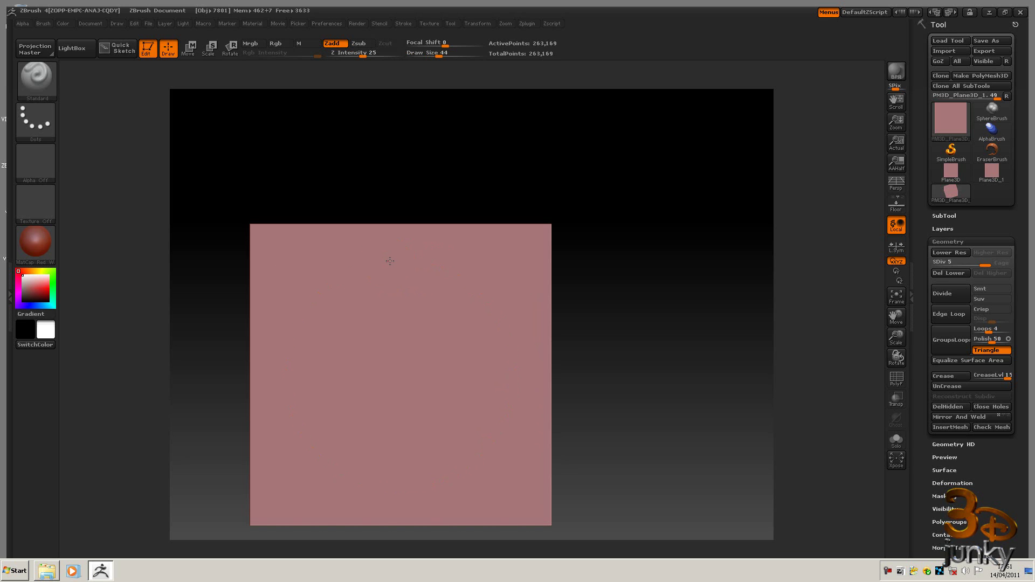
left_click_drag(394, 261, 410, 261)
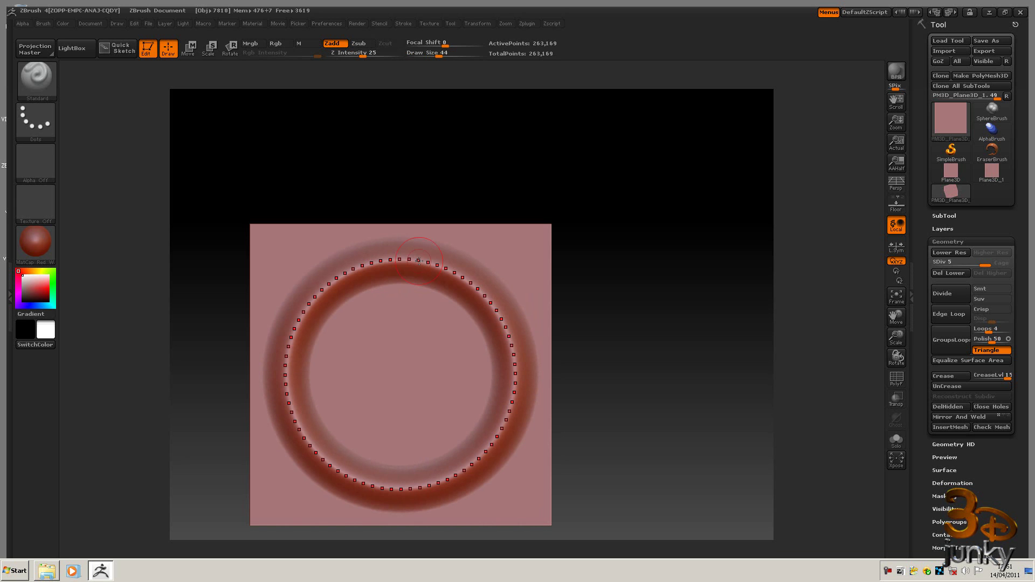
left_click_drag(418, 262, 402, 288)
- Mask a round disc at the centre of the plane
left_click_drag(397, 300, 395, 330, "ctrl")
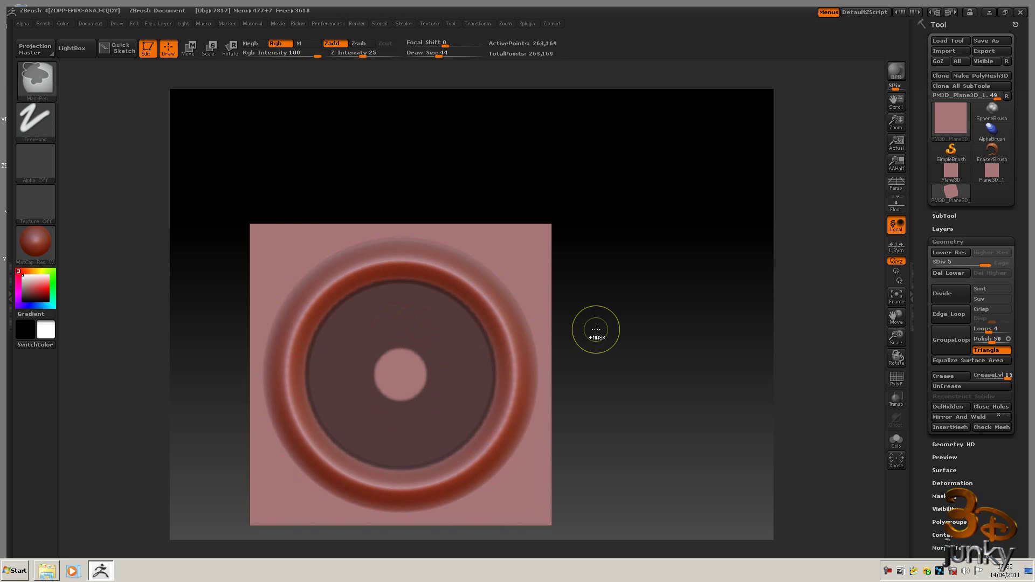
left_click_drag(598, 338, 596, 350, "ctrl")
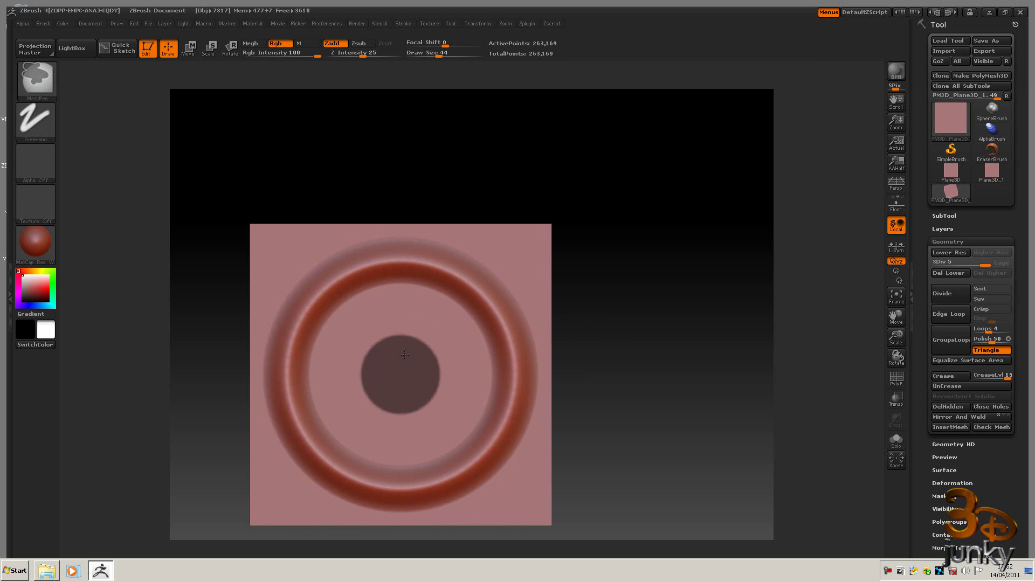
left_click_drag(400, 374, 422, 321, "ctrl")
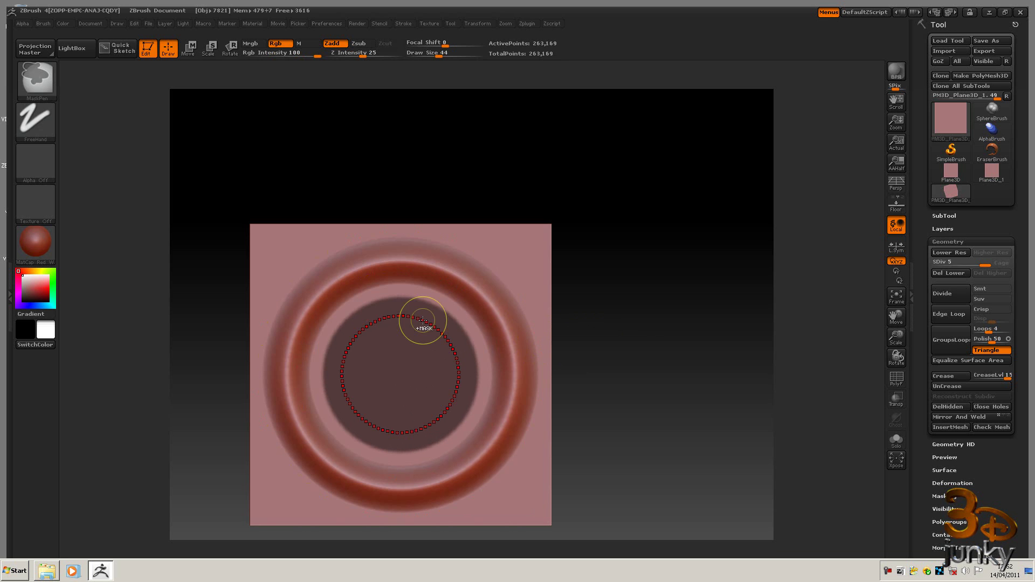
- Invert the mask, then inflate and smooth the central disc with Tool > Deformation
left_click(625, 332, "ctrl")
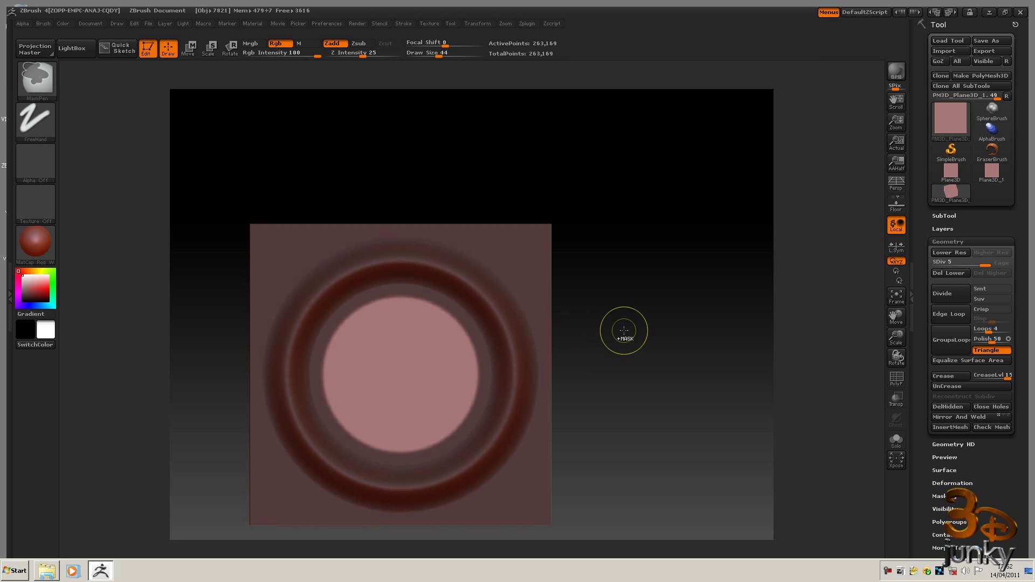
left_click(957, 483)
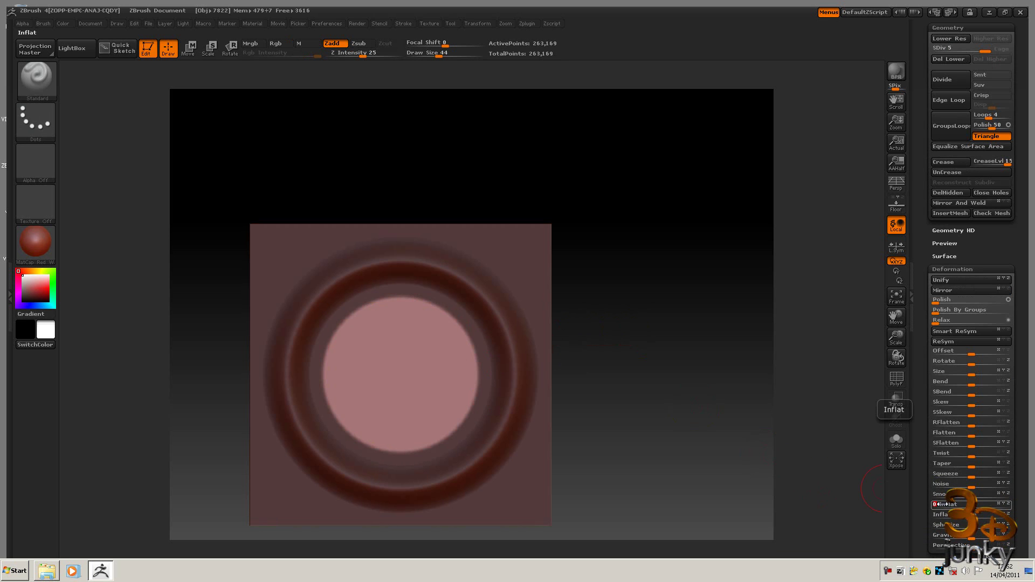
left_click_drag(941, 504, 960, 504)
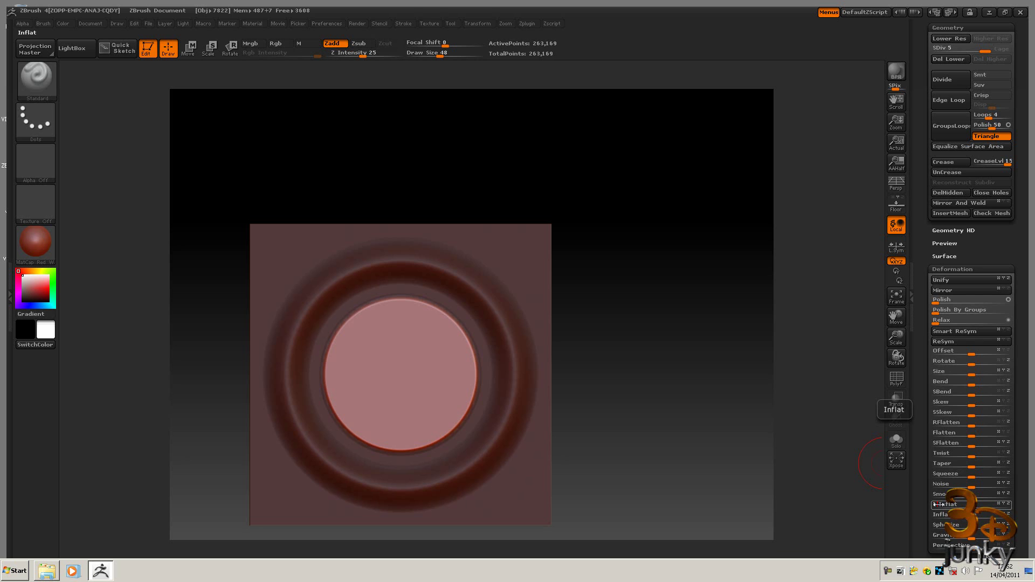
left_click(938, 504)
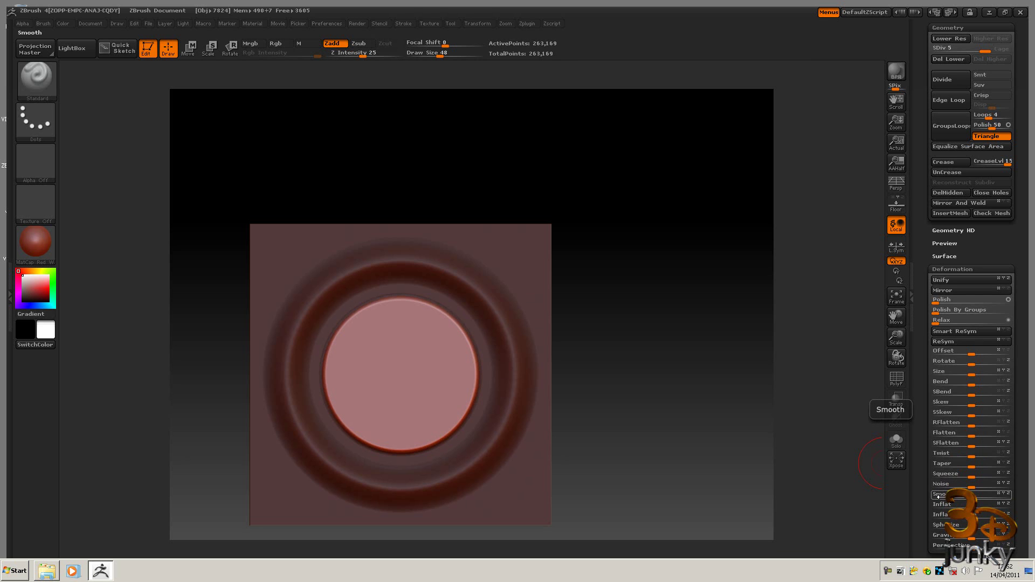
left_click(939, 496)
mouse_move(638, 293)
left_mouse_down()
mouse_move(647, 321)
mouse_move(631, 289)
mouse_move(629, 224)
mouse_move(613, 232)
mouse_move(636, 319)
mouse_move(625, 315)
mouse_move(645, 298)
left_mouse_up()
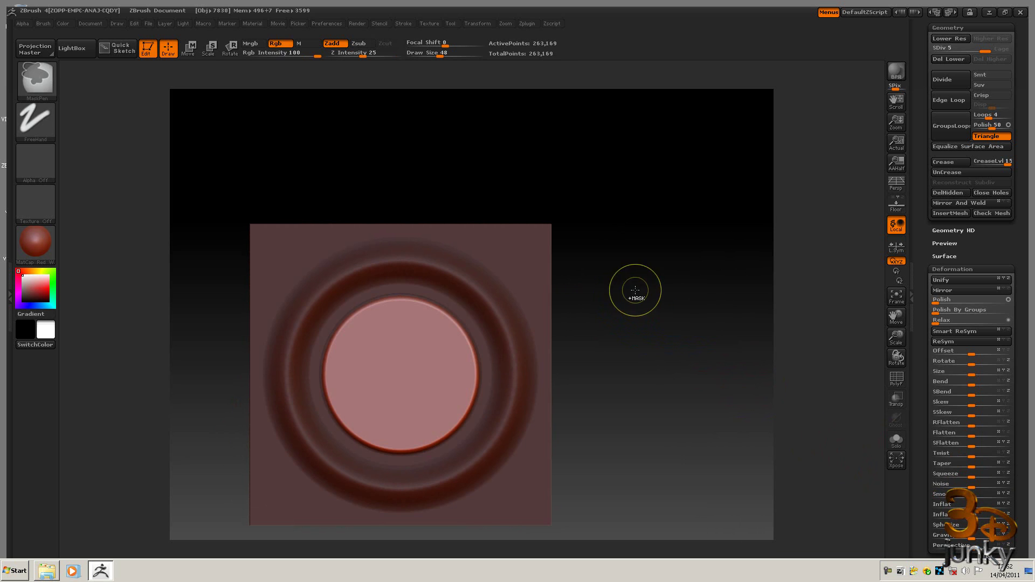
mouse_move(645, 384)
left_mouse_down()
mouse_move(647, 342)
mouse_move(645, 377)
mouse_move(627, 379)
mouse_move(439, 363)
left_mouse_up()
- Set the masking stroke type to Rect
key("ctrl+z")
key("ctrl+shift+z")
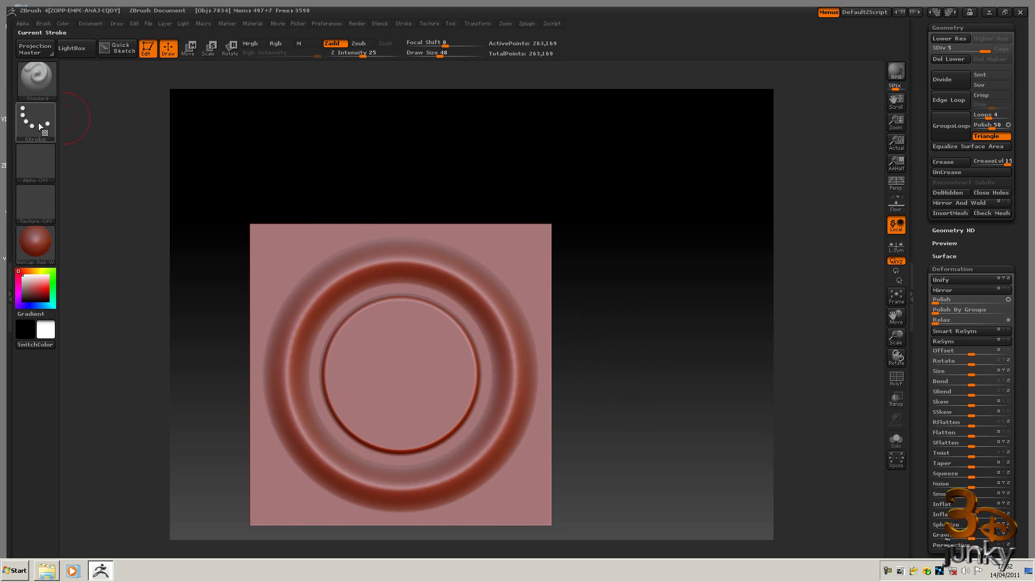
left_click(38, 123)
mouse_move(399, 372)
left_mouse_down()
mouse_move(240, 282)
mouse_move(390, 371)
left_mouse_up()
key("ctrl+z")
left_click(38, 135)
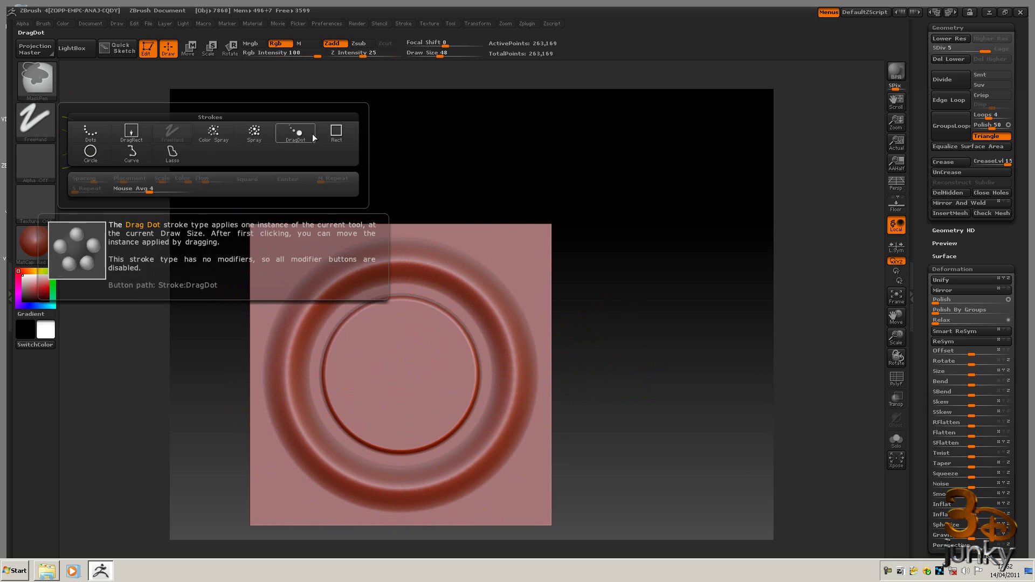
left_click(337, 131)
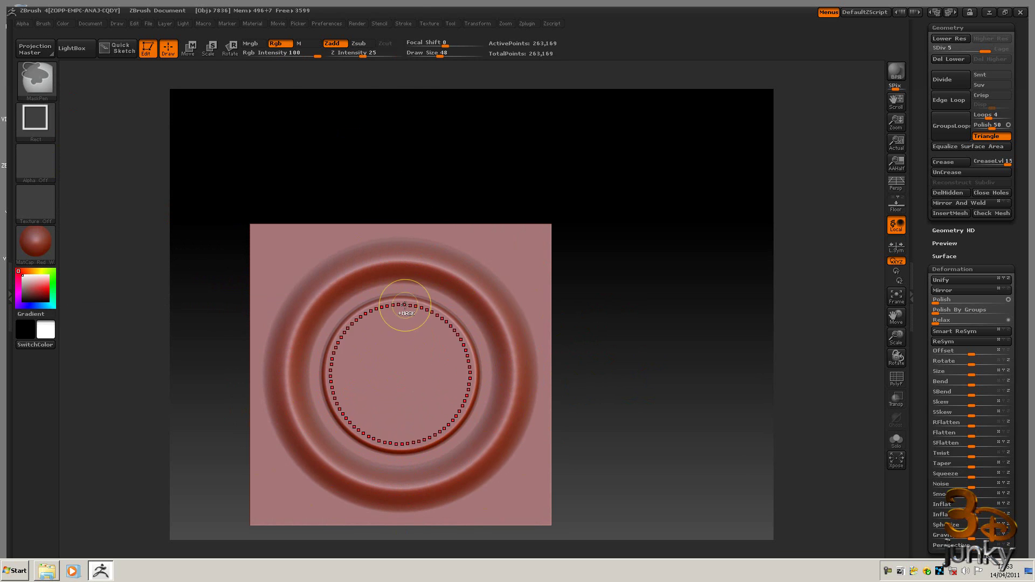
- Switch symmetry to mirror across the X axis instead of Z
left_click(479, 24)
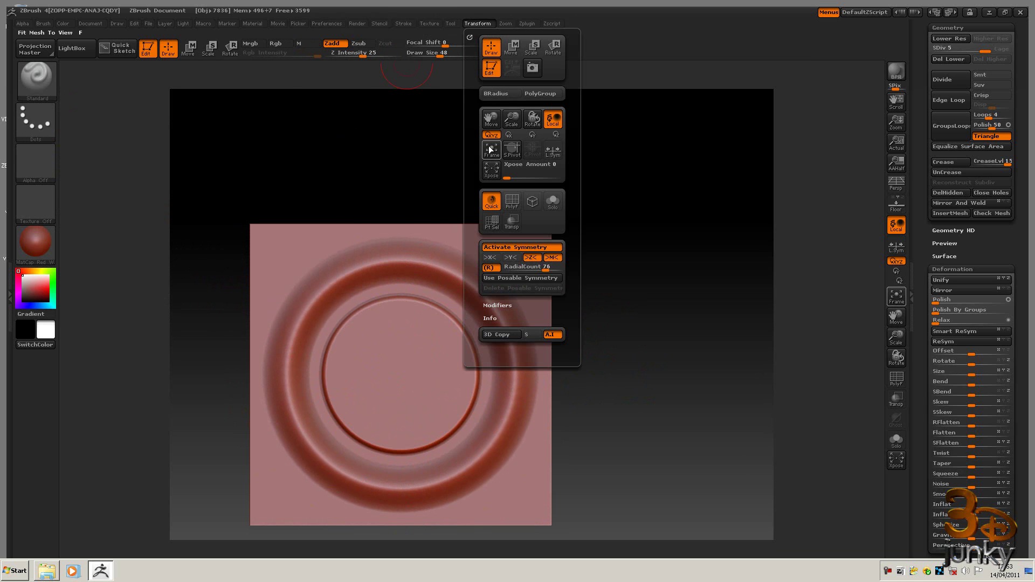
left_click(493, 258)
left_click(531, 257)
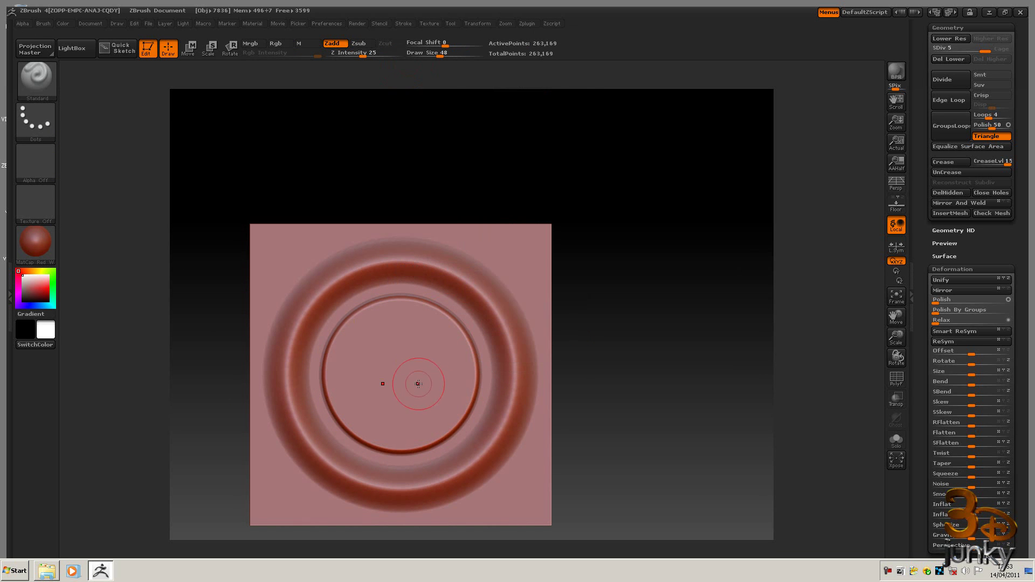
key("ctrl")
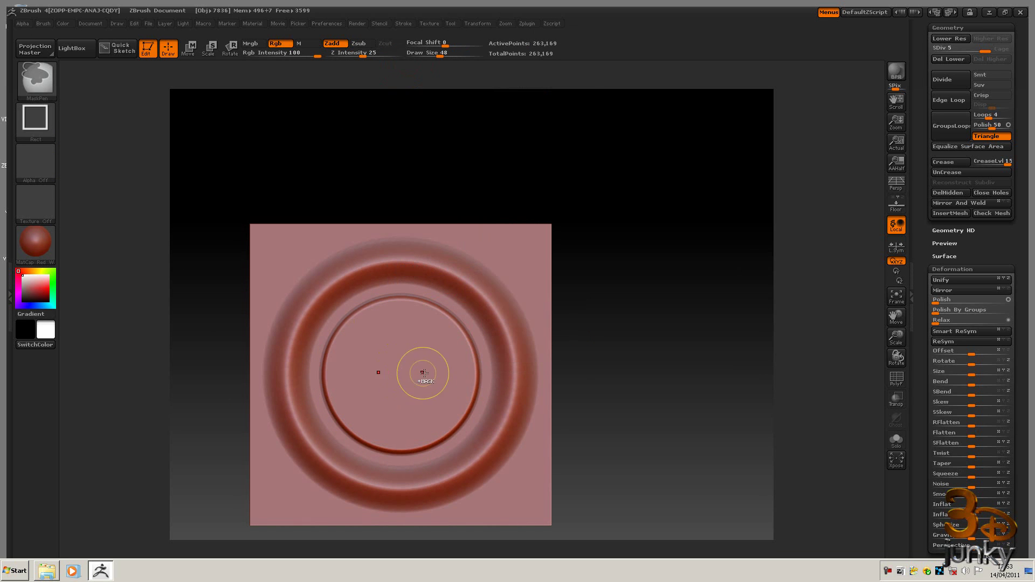
left_click(477, 24)
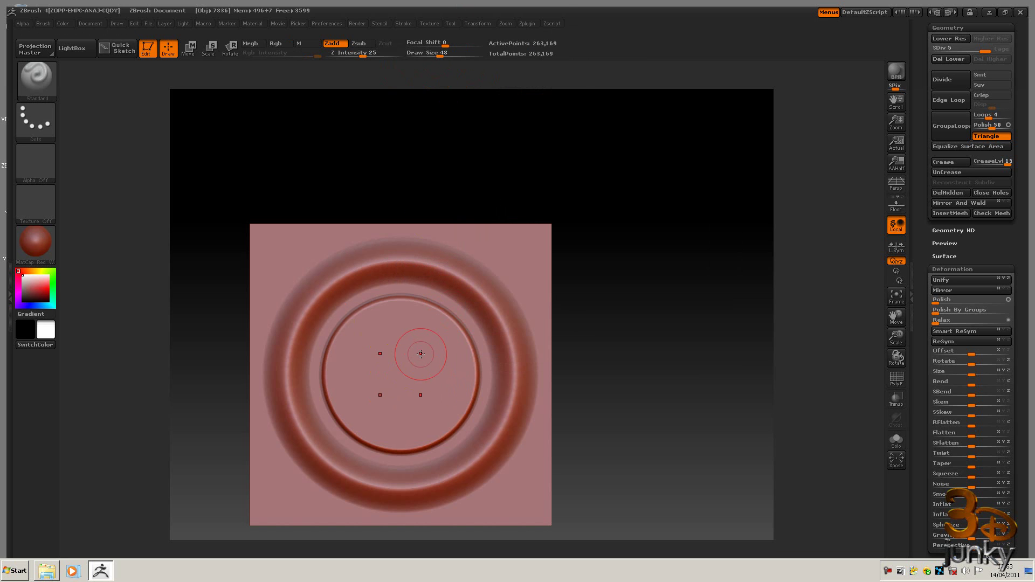
key("ctrl")
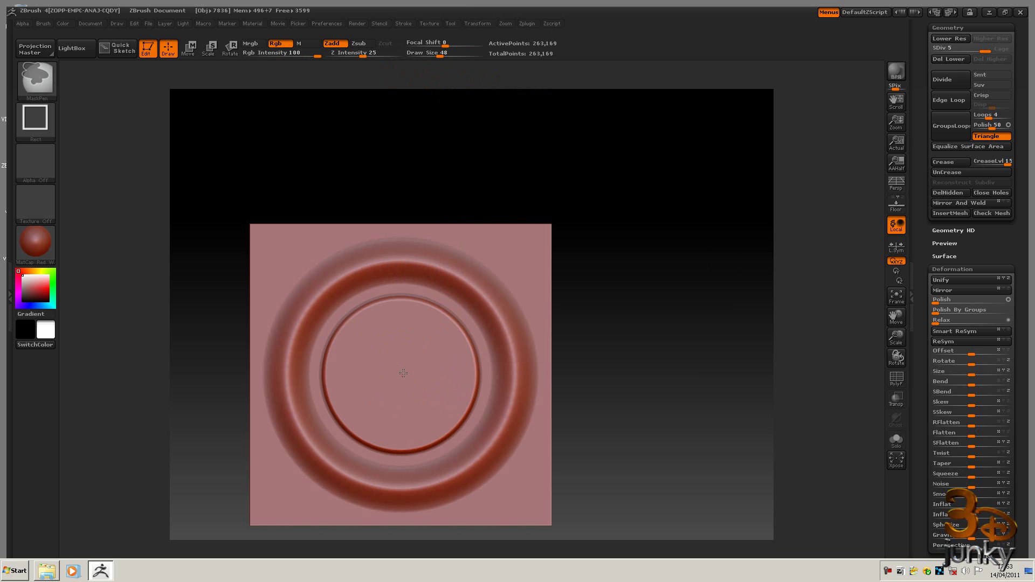
- Mask a horizontal and a vertical bar forming a cross on the inner disc
left_click_drag(403, 374, 464, 377, "ctrl")
left_click_drag(341, 367, 339, 367, "ctrl")
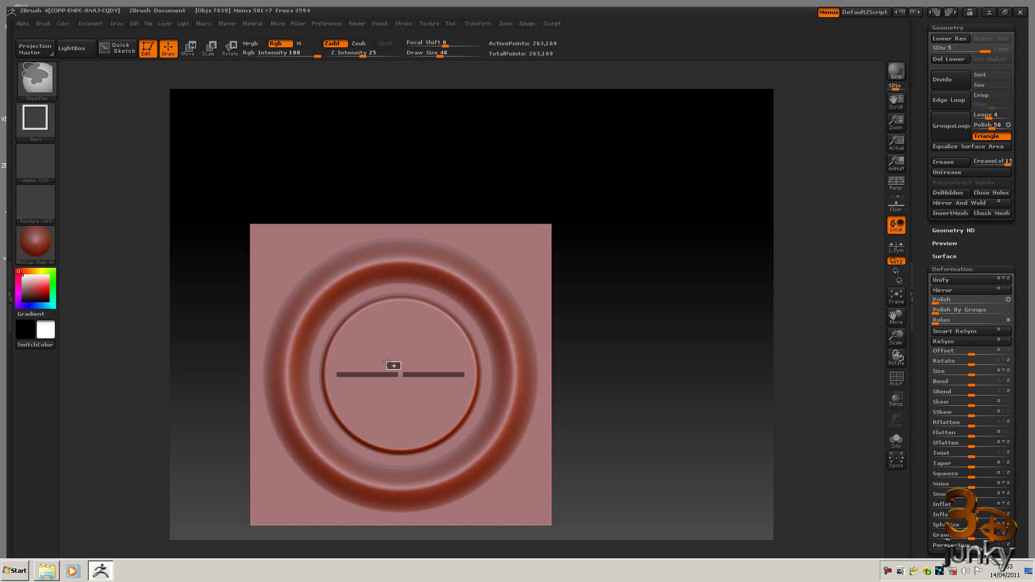
mouse_move(379, 360)
left_mouse_down("ctrl")
mouse_move(337, 361)
mouse_move(465, 386)
left_mouse_up("ctrl")
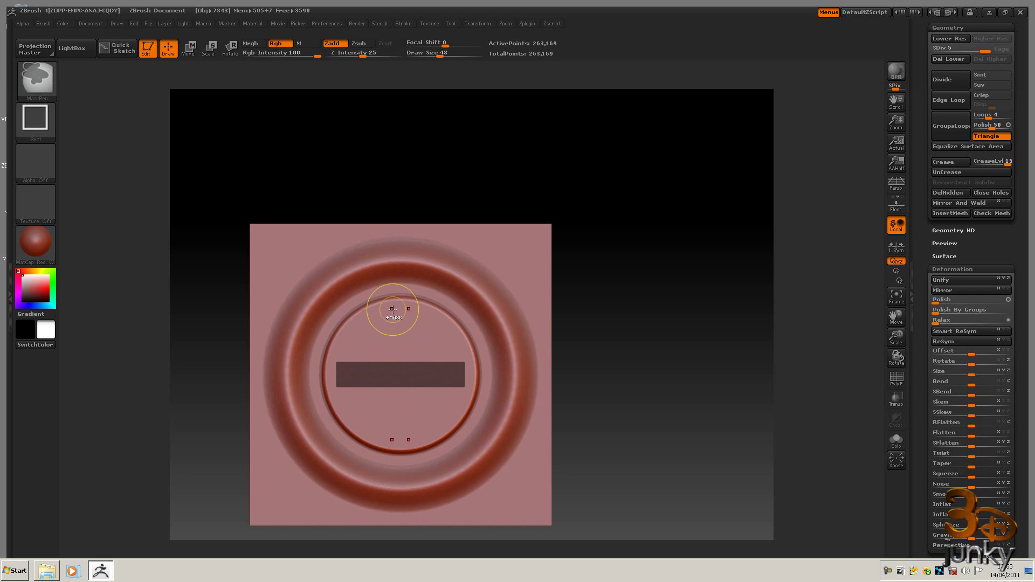
left_click_drag(392, 310, 413, 440, "ctrl")
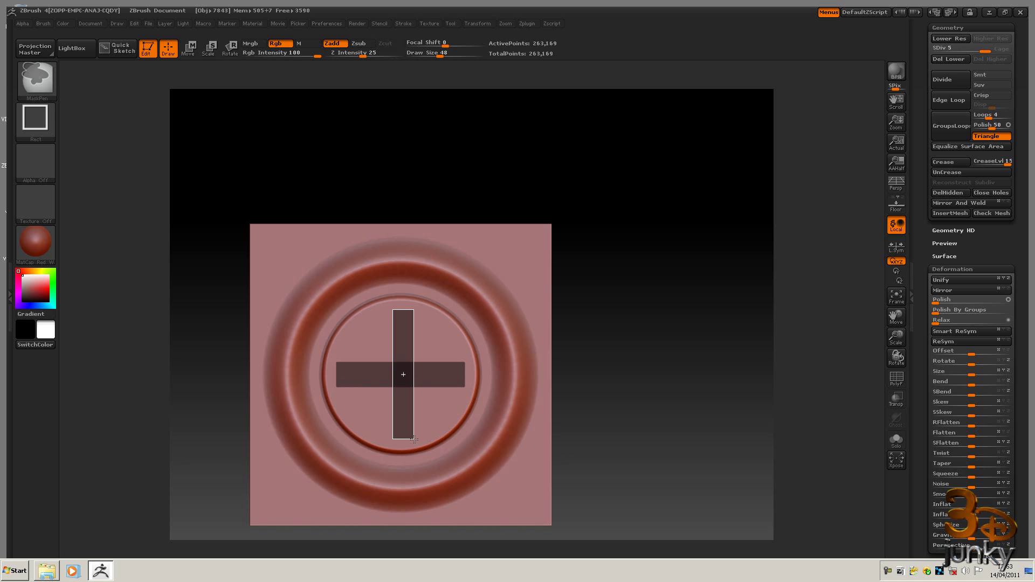
left_click_drag(413, 439, 414, 439, "ctrl")
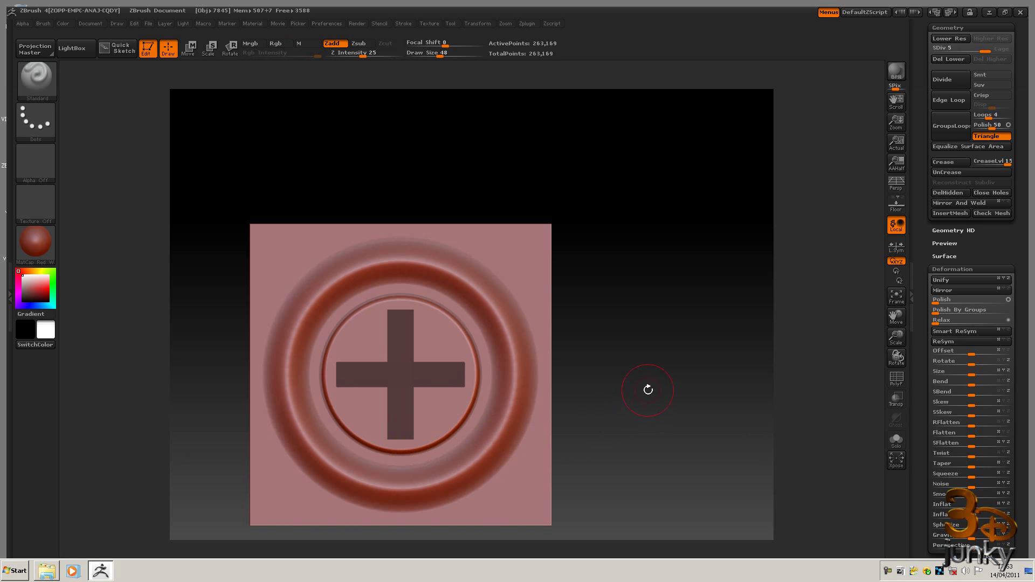
- Invert the mask, then inflate the cross and smooth it with a value of 90
left_click(664, 314, "ctrl")
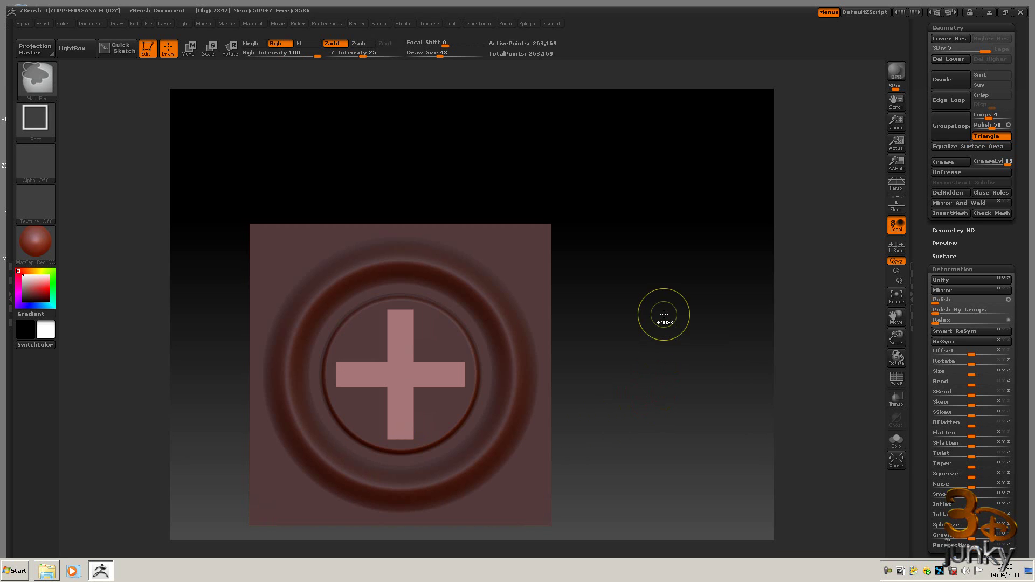
left_click(939, 504)
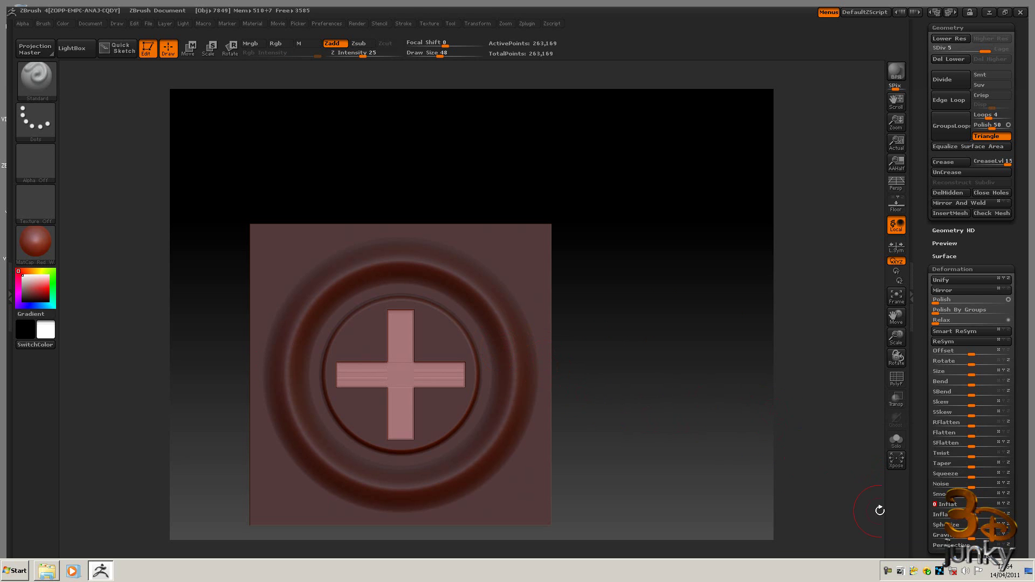
left_click(939, 494)
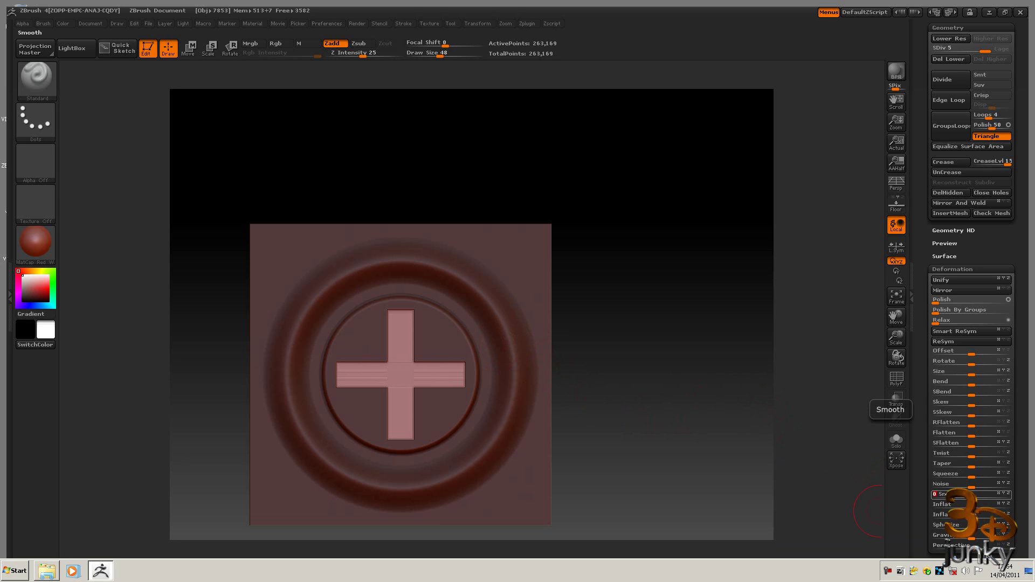
type("90")
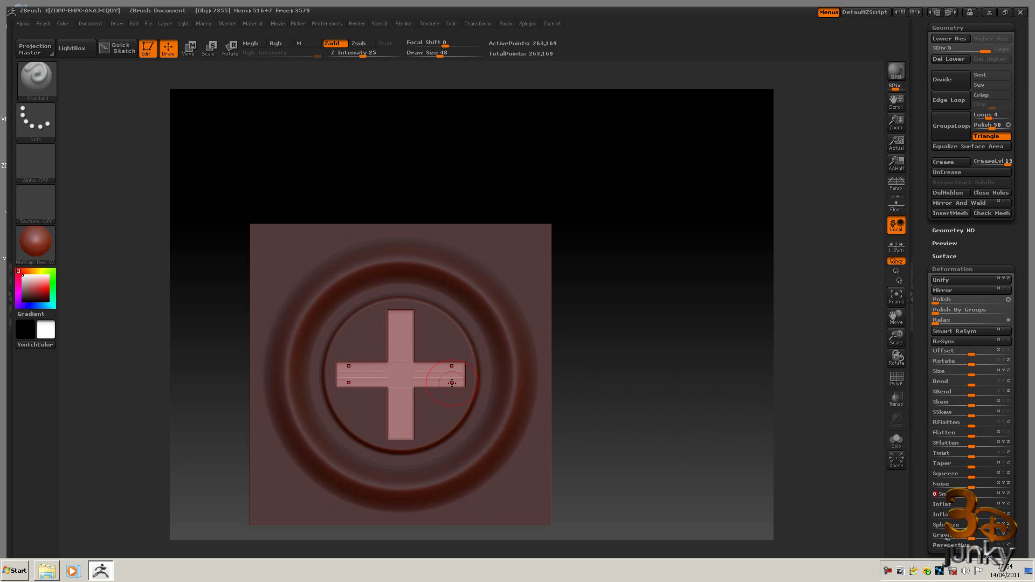
- Smooth the striations on the raised cross and clear the mask from the plate
key("shift")
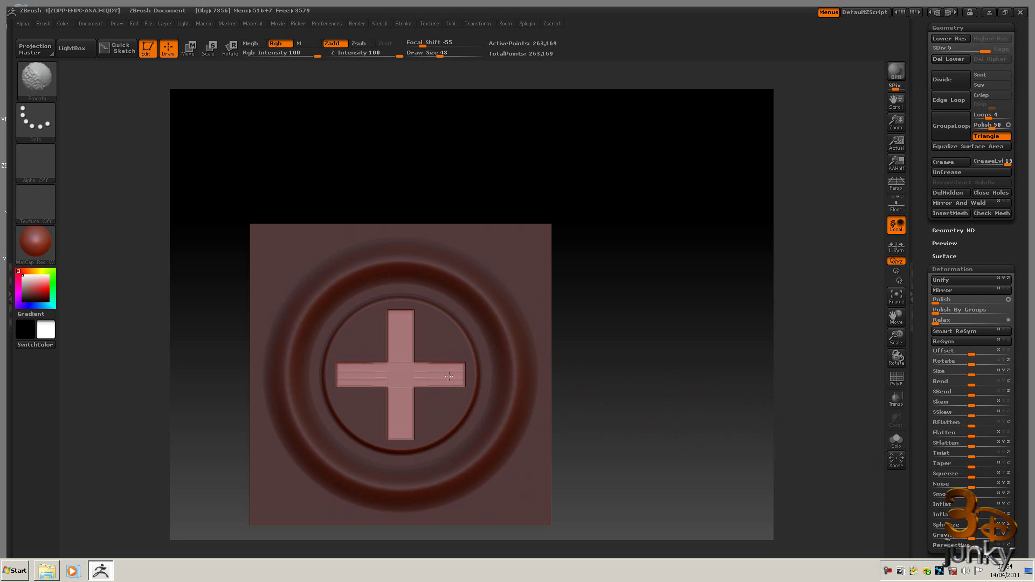
mouse_move(444, 376)
left_mouse_down("shift")
mouse_move(356, 366)
mouse_move(432, 362)
mouse_move(400, 401)
mouse_move(399, 328)
mouse_move(346, 370)
mouse_move(381, 379)
mouse_move(347, 363)
mouse_move(345, 372)
mouse_move(367, 378)
left_mouse_up("shift")
mouse_move(619, 370)
left_mouse_down()
mouse_move(620, 291)
mouse_move(638, 275)
mouse_move(613, 416)
mouse_move(628, 444)
left_mouse_up()
key("ctrl")
left_click_drag(632, 334, 665, 365, "ctrl")
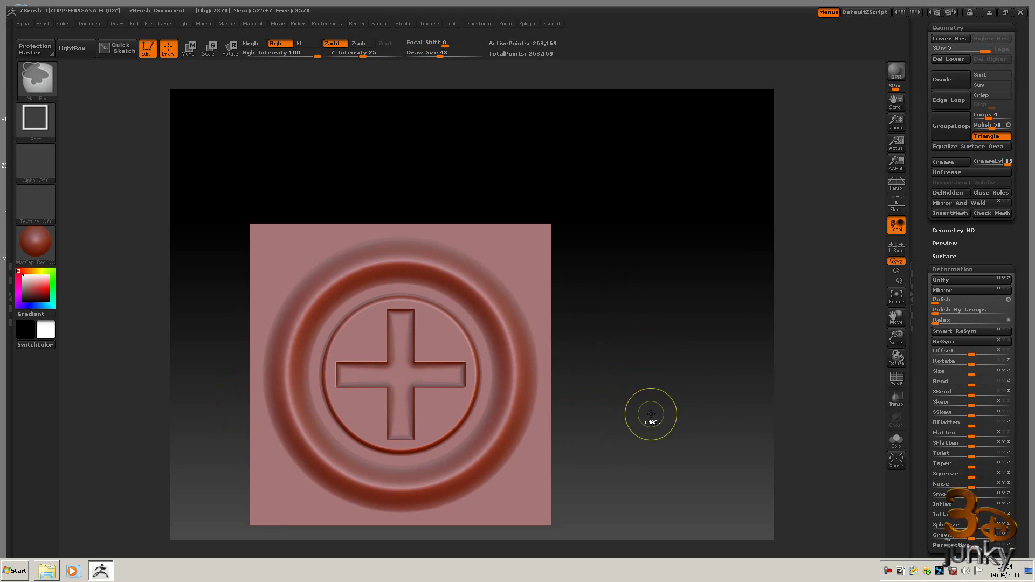
left_click_drag(649, 444, 681, 382, "alt")
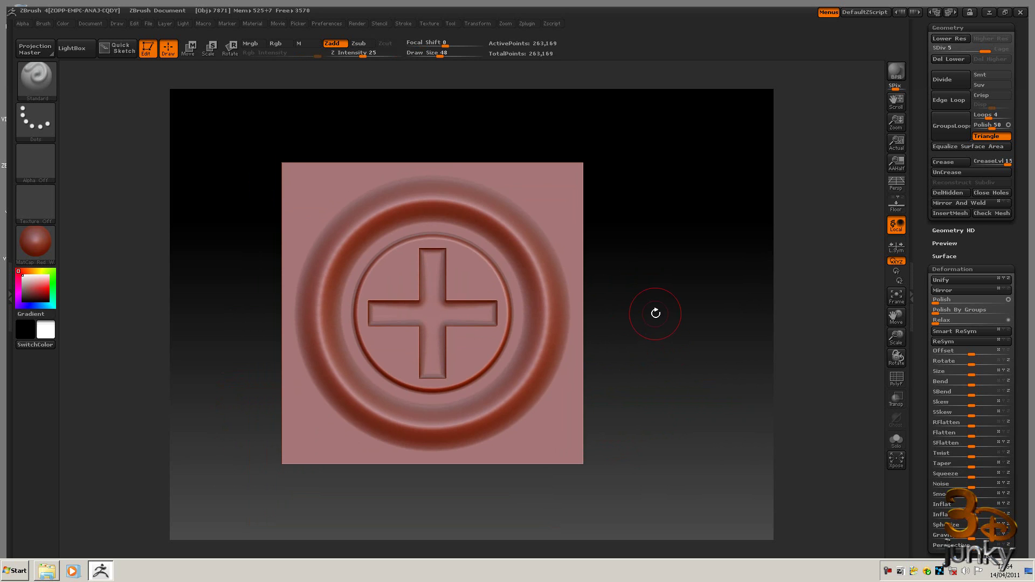
left_click_drag(673, 285, 671, 308)
- Set Document Width and Height to 500 and apply Resize, confirming the prompt
left_click(98, 22)
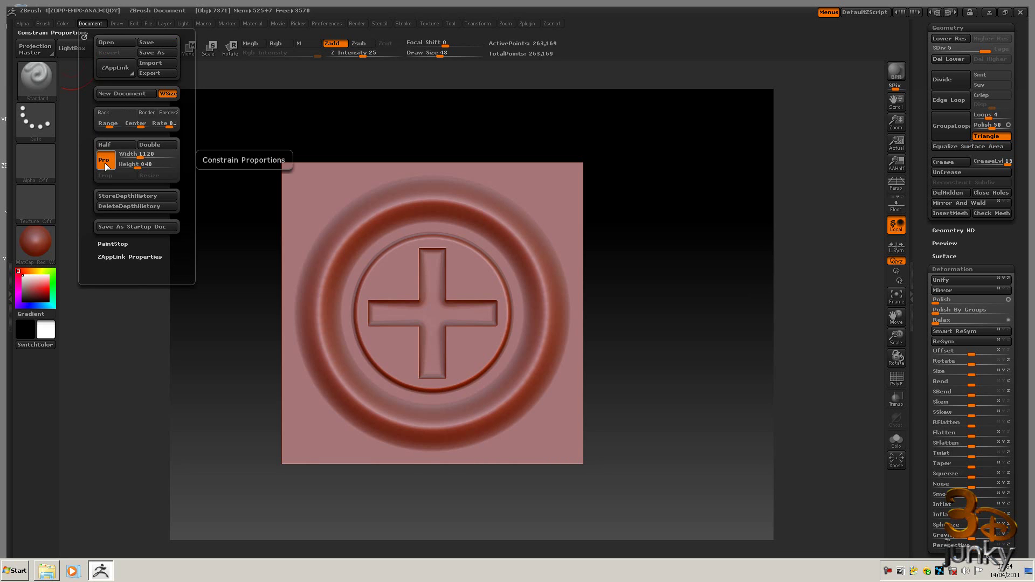
left_click(146, 156)
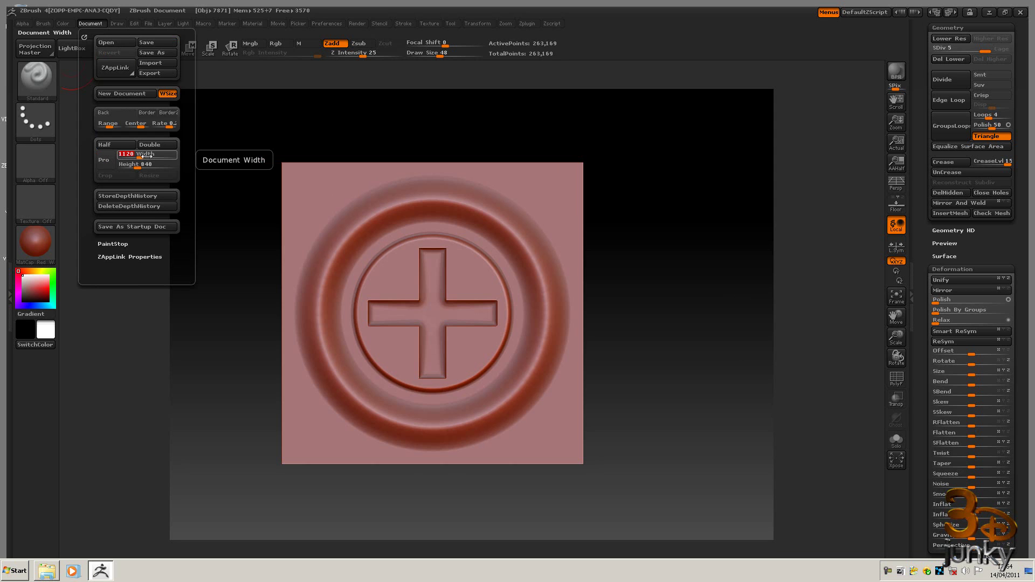
type("500")
key("Return")
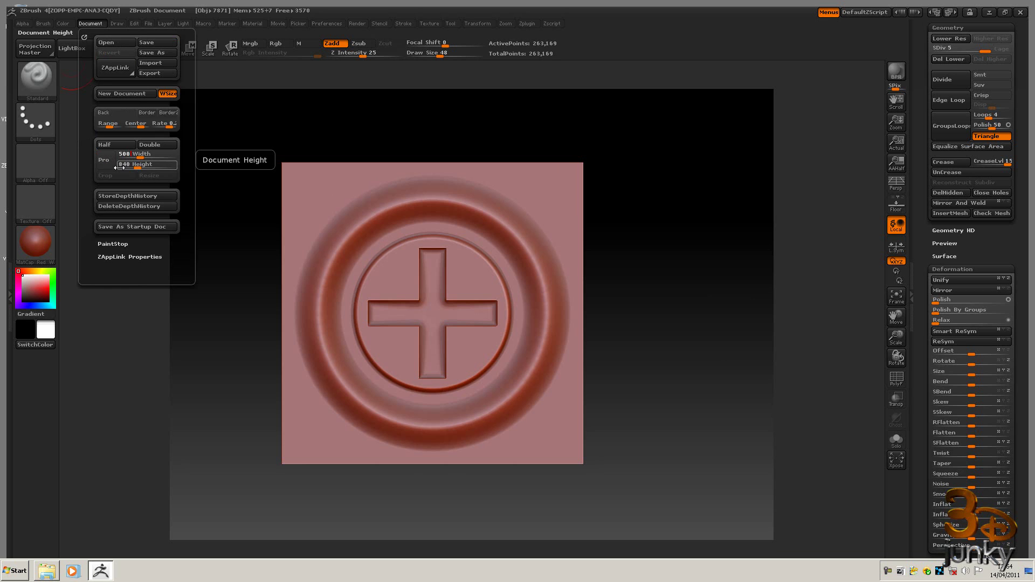
left_click(127, 165)
type("500")
key("Return")
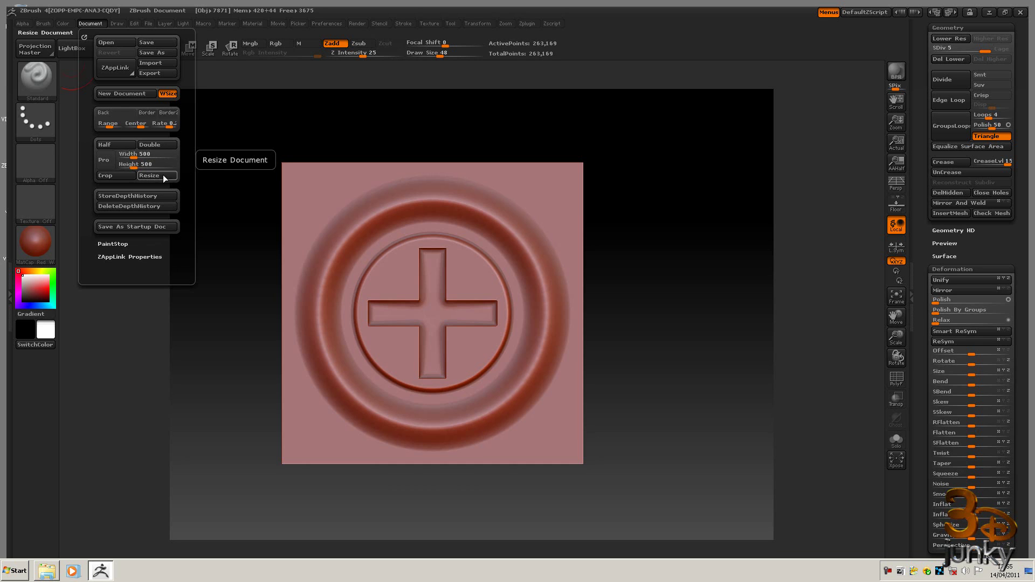
left_click(154, 176)
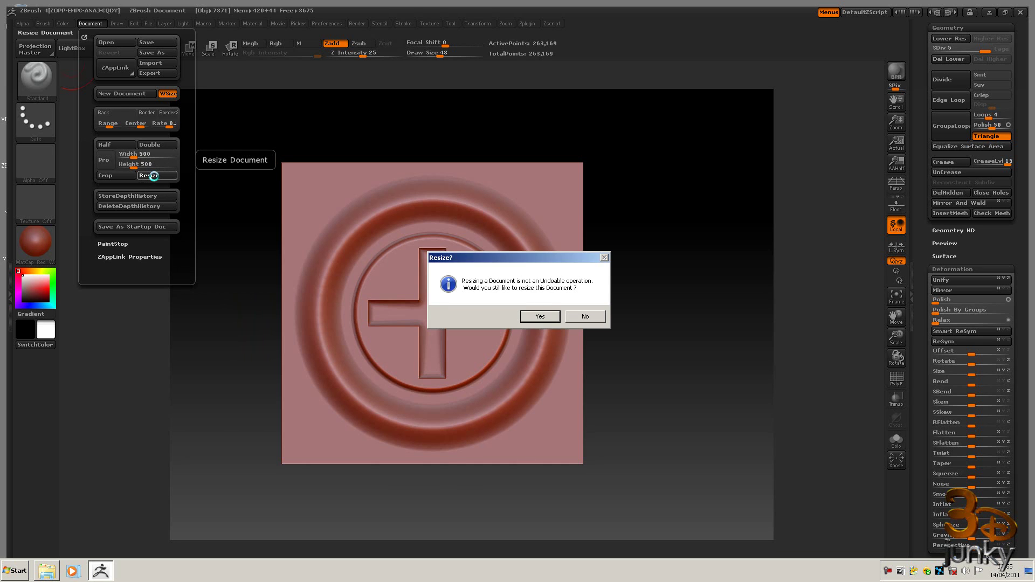
left_click(542, 317)
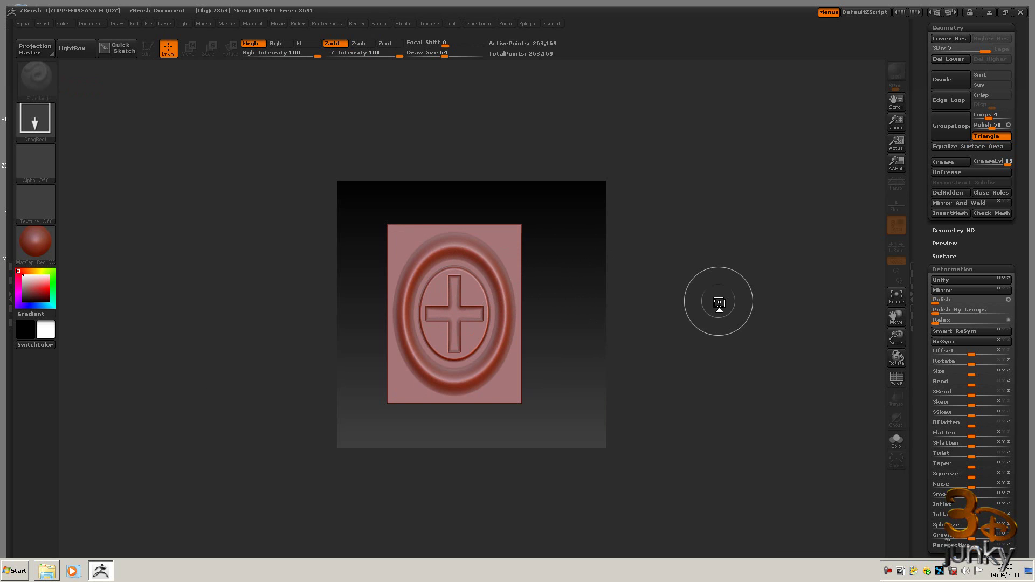
- Redraw the cross-button relief on a cleared canvas and enter Edit mode
key("ctrl+n")
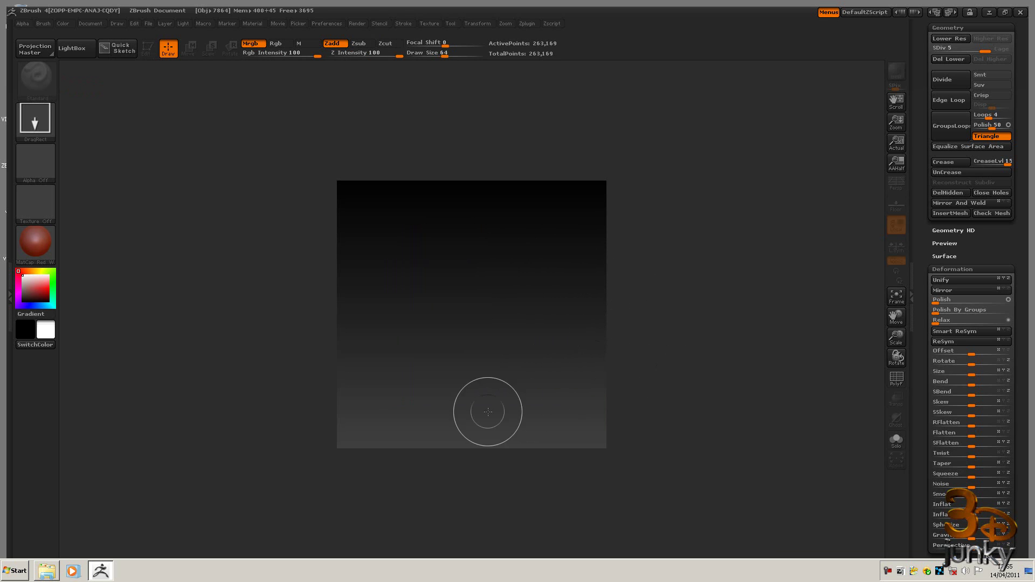
mouse_move(511, 393)
left_mouse_down()
mouse_move(480, 350)
mouse_move(488, 277)
mouse_move(452, 240)
mouse_move(351, 287)
mouse_move(301, 336)
mouse_move(291, 377)
mouse_move(270, 385)
mouse_move(304, 412)
left_mouse_up()
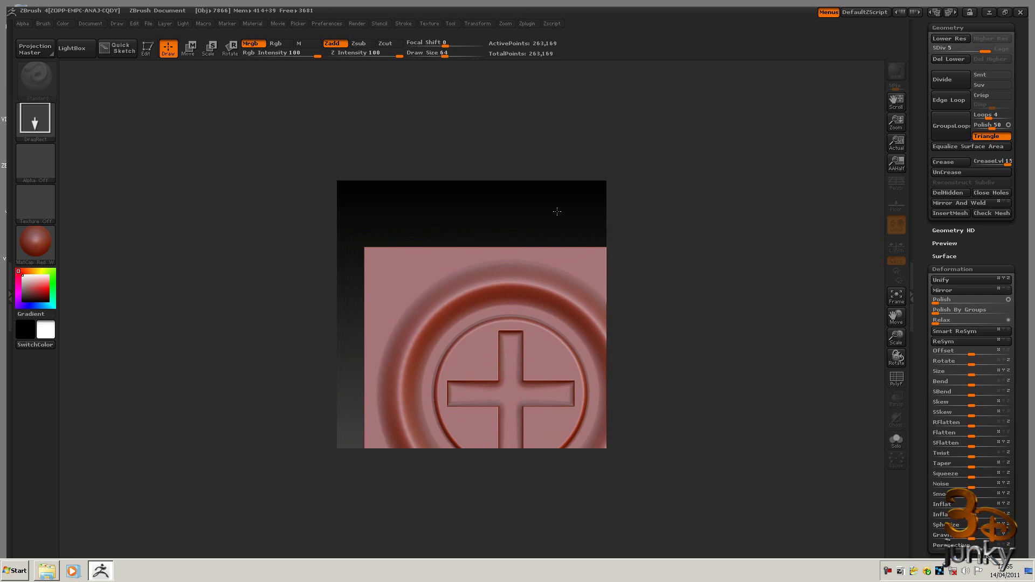
left_click(147, 48)
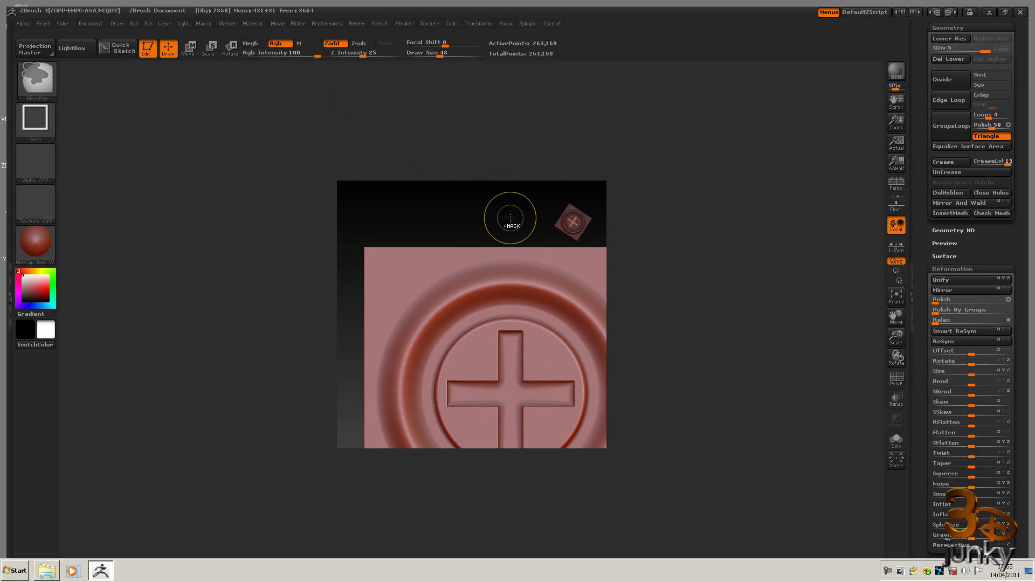
- Clear the leftover image, snap the model upright and frame it large on the canvas
key("ctrl")
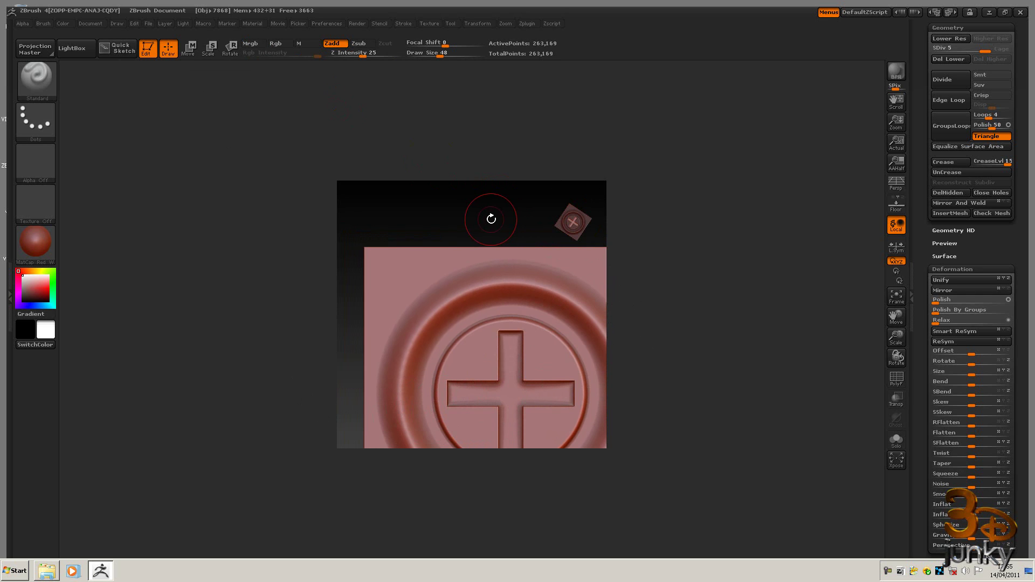
key("ctrl+n")
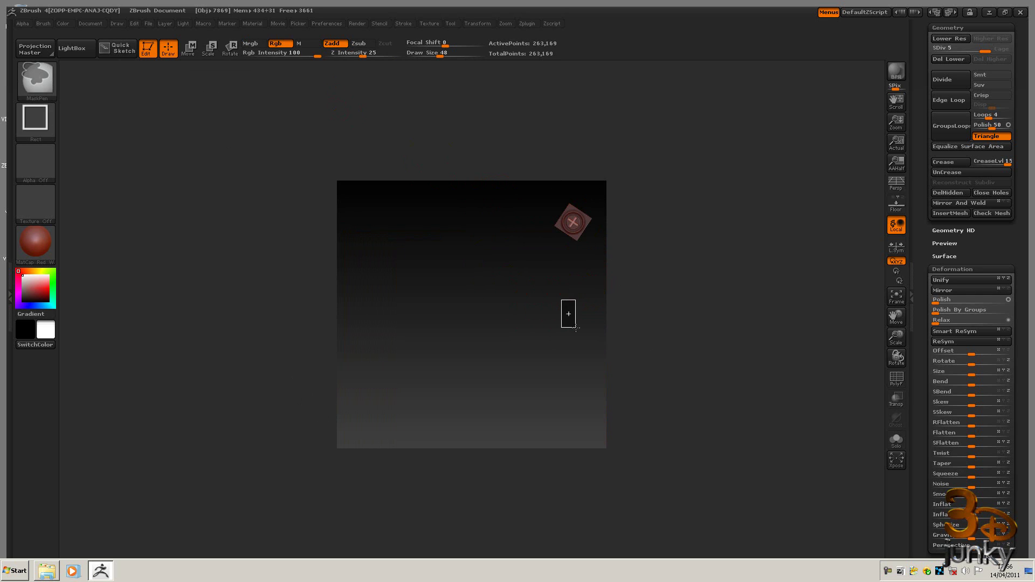
key("ctrl+z")
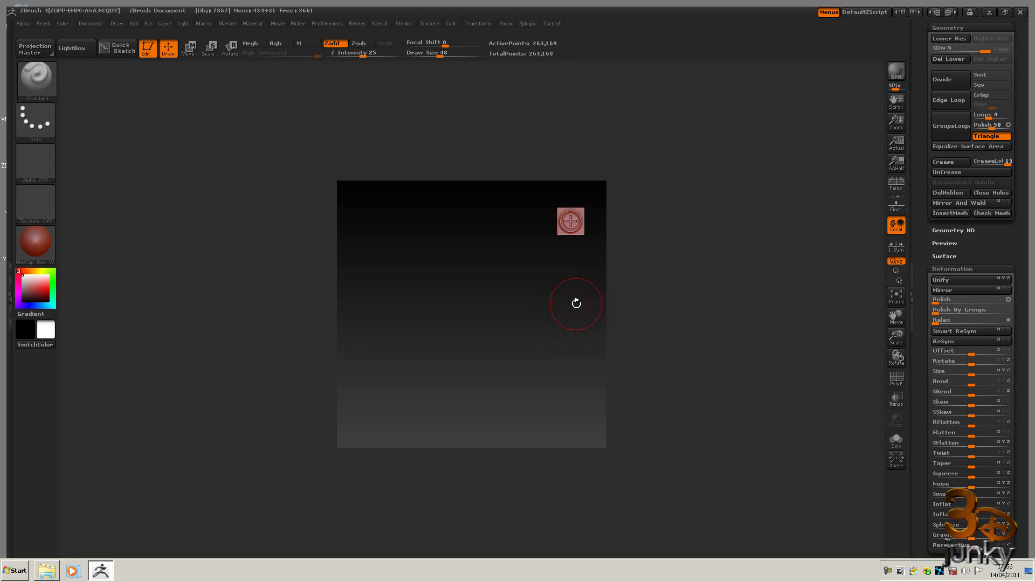
key("ctrl+z")
key("ctrl+z")
key("f")
mouse_move(655, 341)
left_mouse_down("alt")
mouse_move(675, 326)
mouse_move(652, 337)
mouse_move(663, 383)
mouse_move(663, 368)
left_mouse_up("alt")
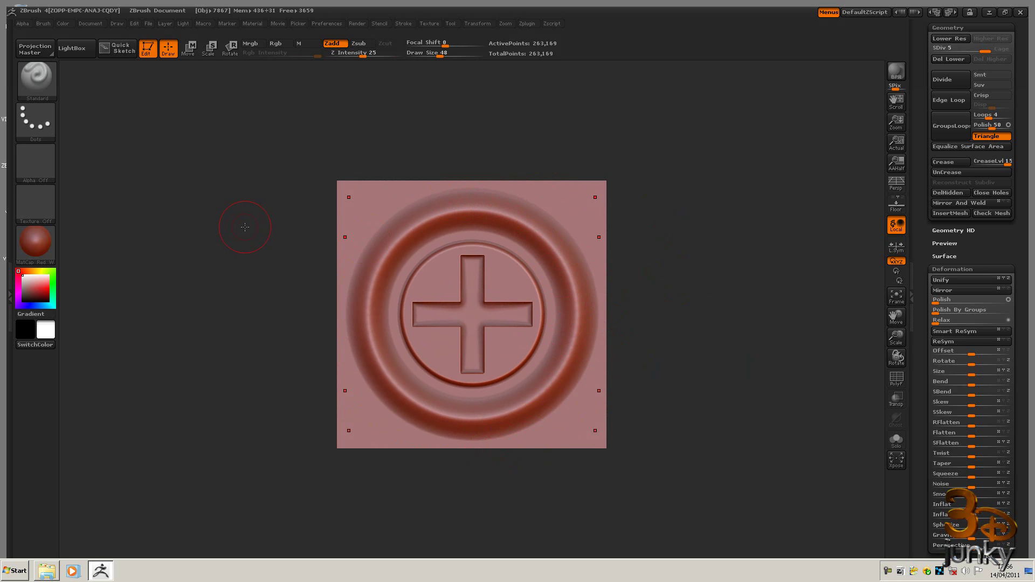
- Capture the cross relief as a new alpha with GrabDoc and set the stroke to DragDot
left_click(42, 165)
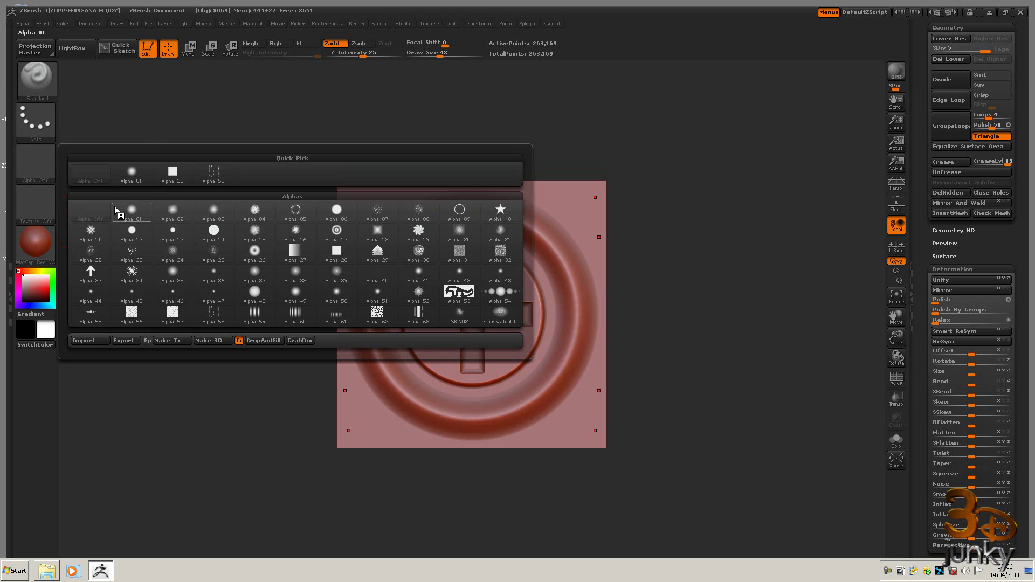
left_click(296, 342)
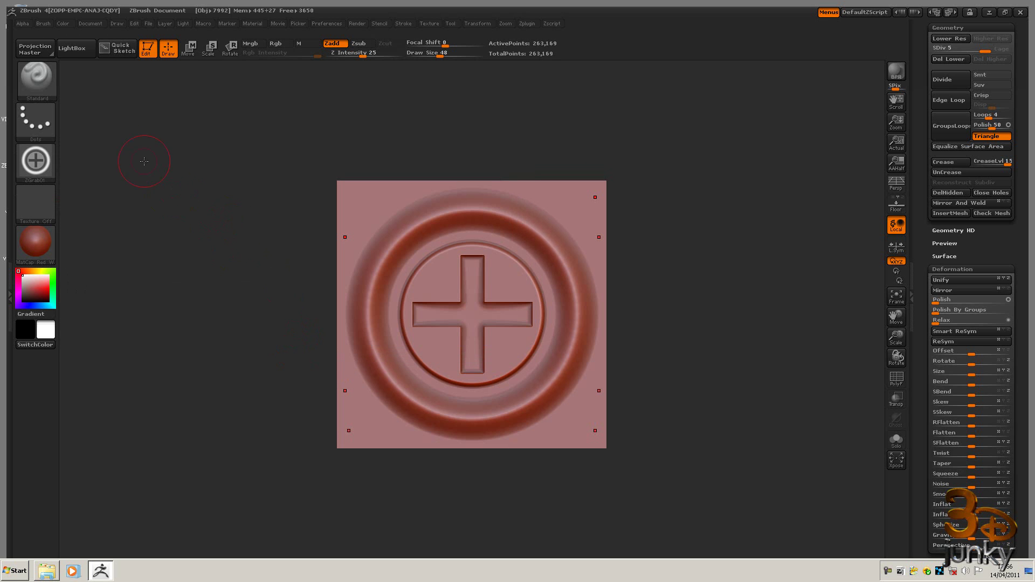
left_click(52, 123)
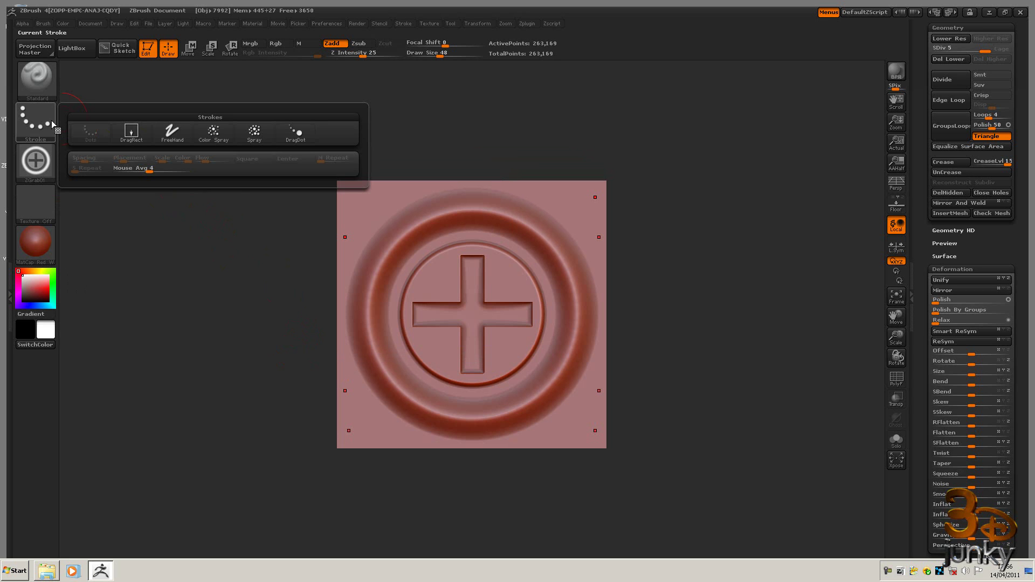
left_click(132, 133)
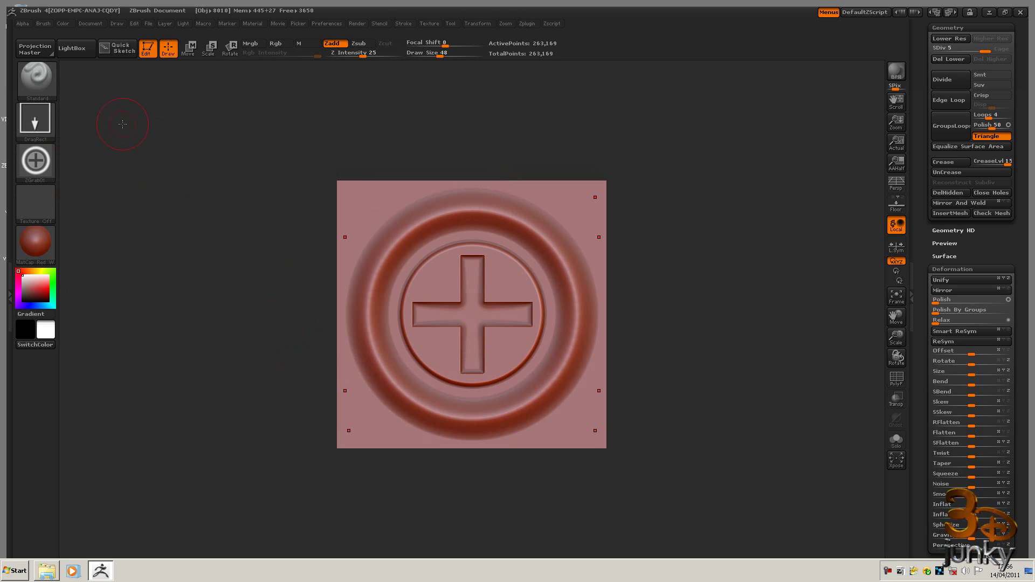
left_click(38, 112)
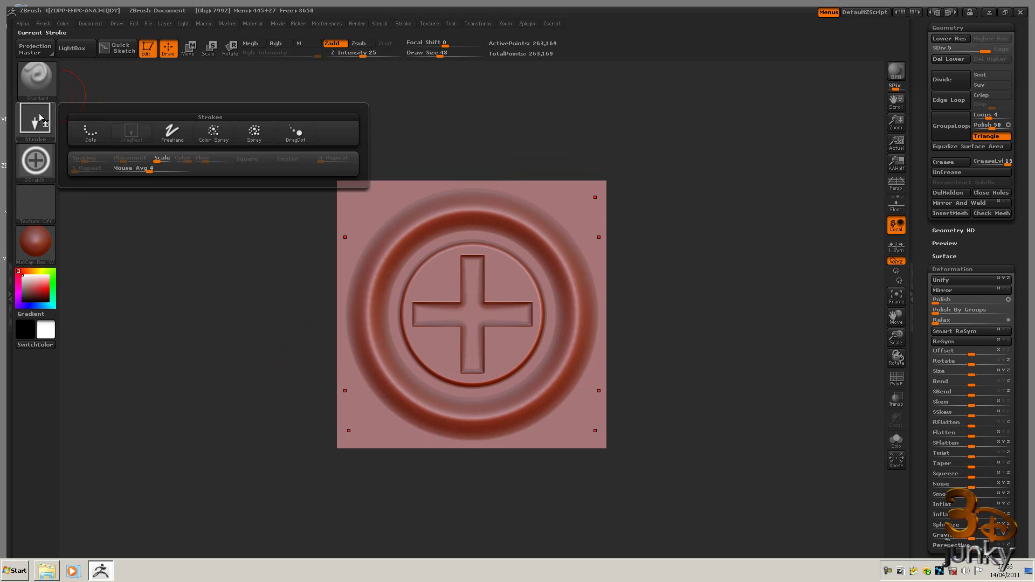
left_click(307, 133)
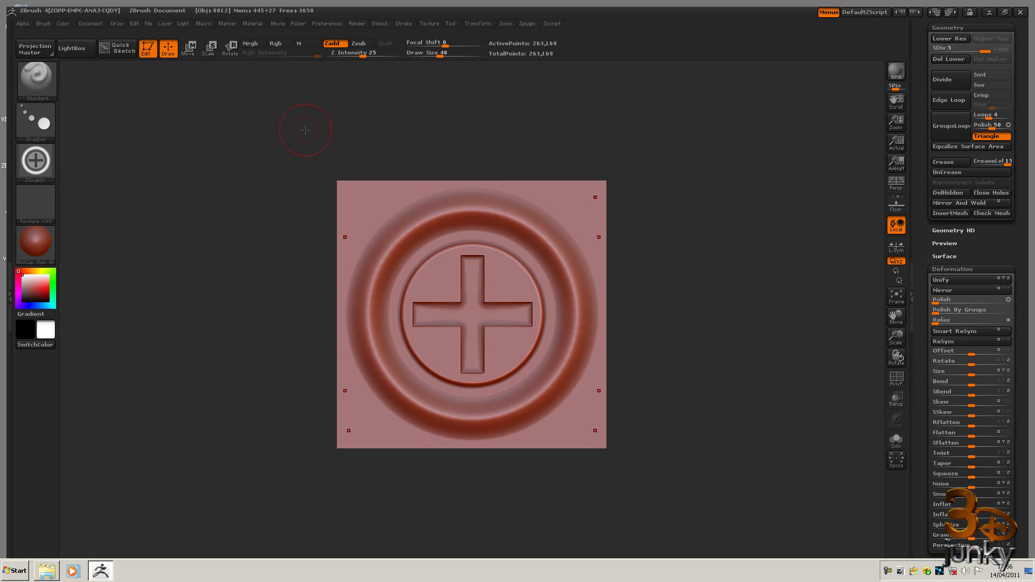
- Clone the Standard brush and begin saving the copy as a brush preset
left_click(41, 75)
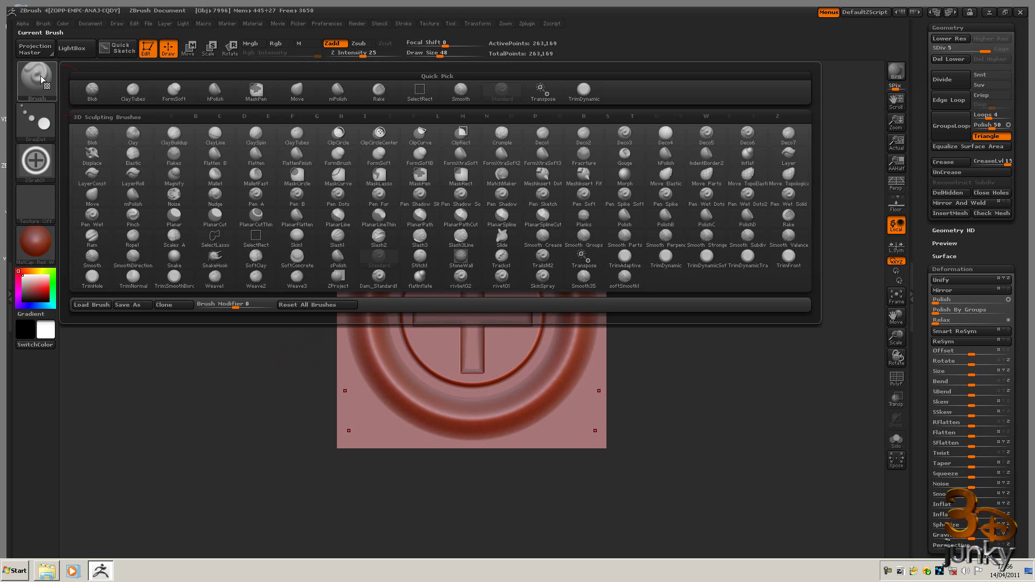
left_click(170, 305)
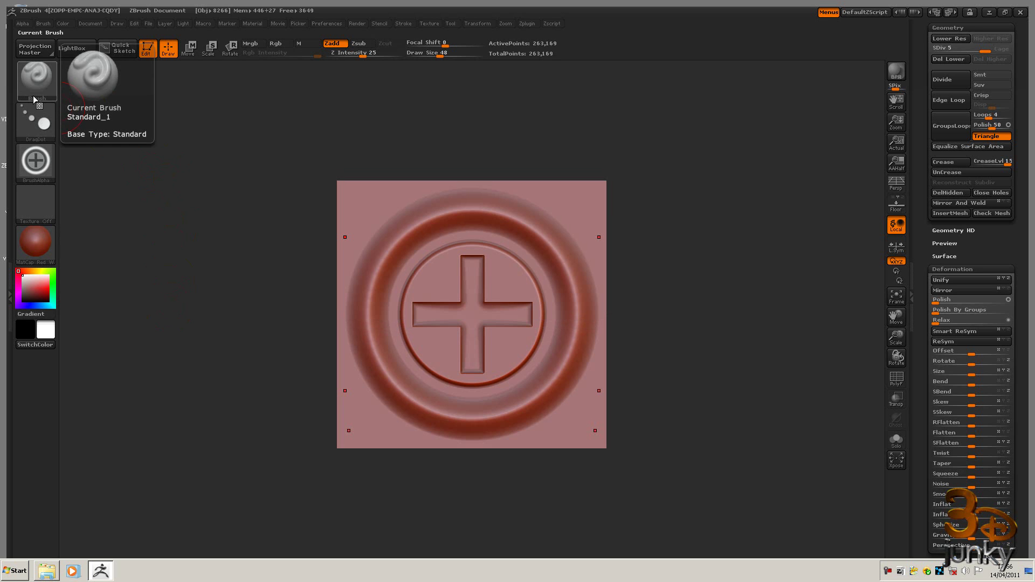
left_click(38, 95)
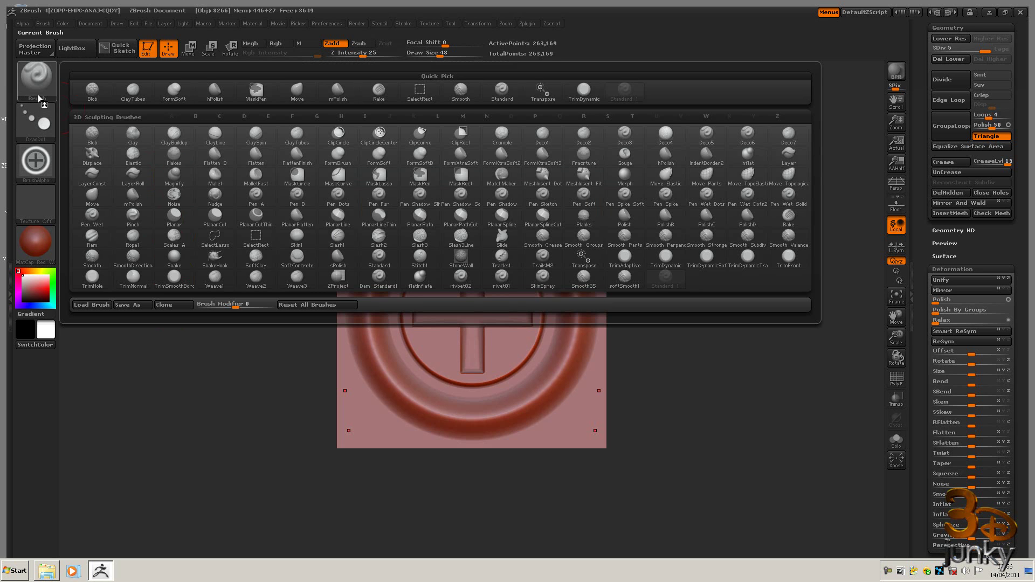
left_click(125, 305)
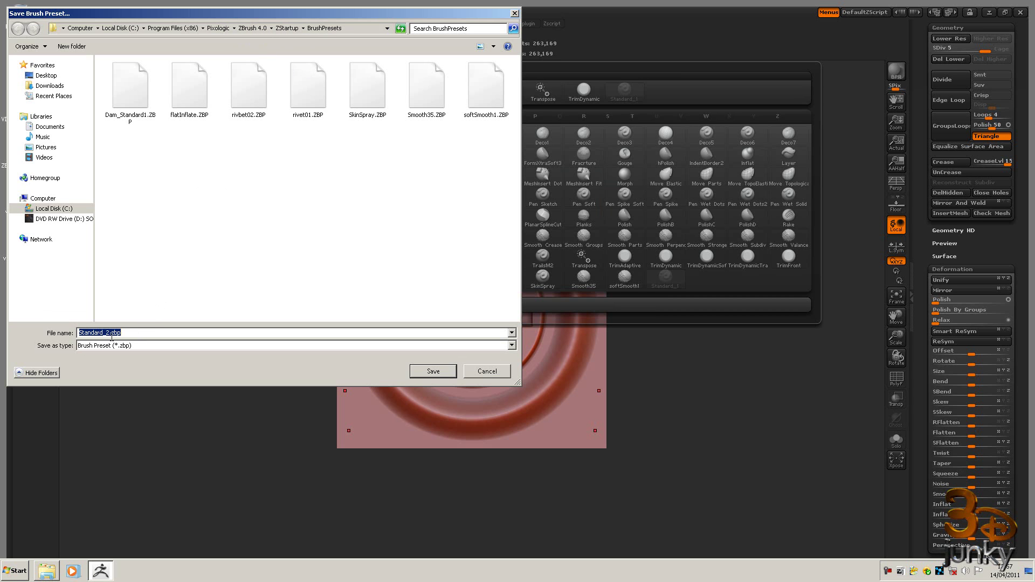
- Name the preset SCREW, save it, and zoom out to see the whole relief
left_click_drag(110, 332, 79, 332)
type("SCREQ")
key("BackSpace")
type("W01")
left_click(432, 372)
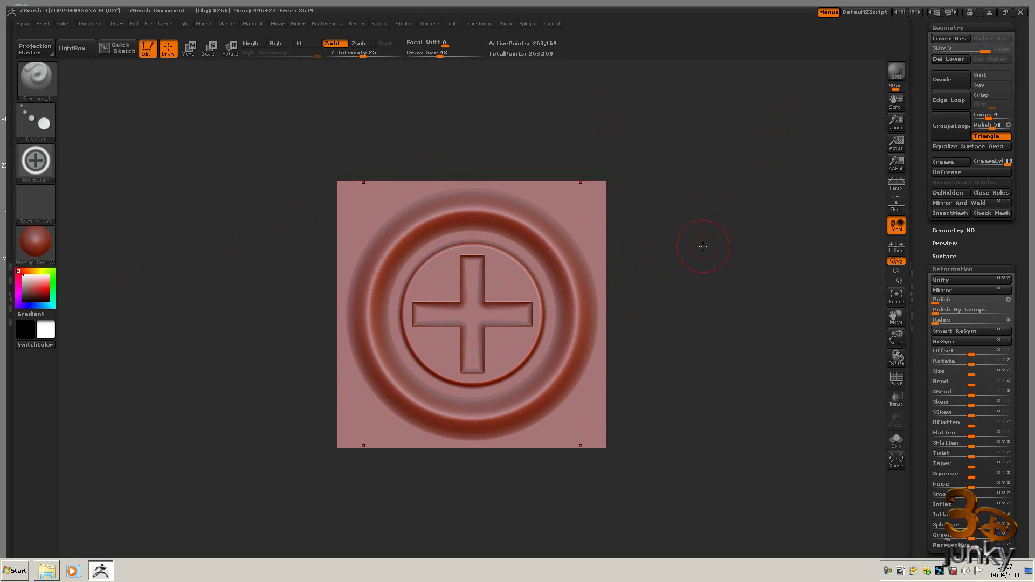
left_click_drag(696, 275, 658, 242, "alt")
left_click_drag(1020, 36, 1022, 183)
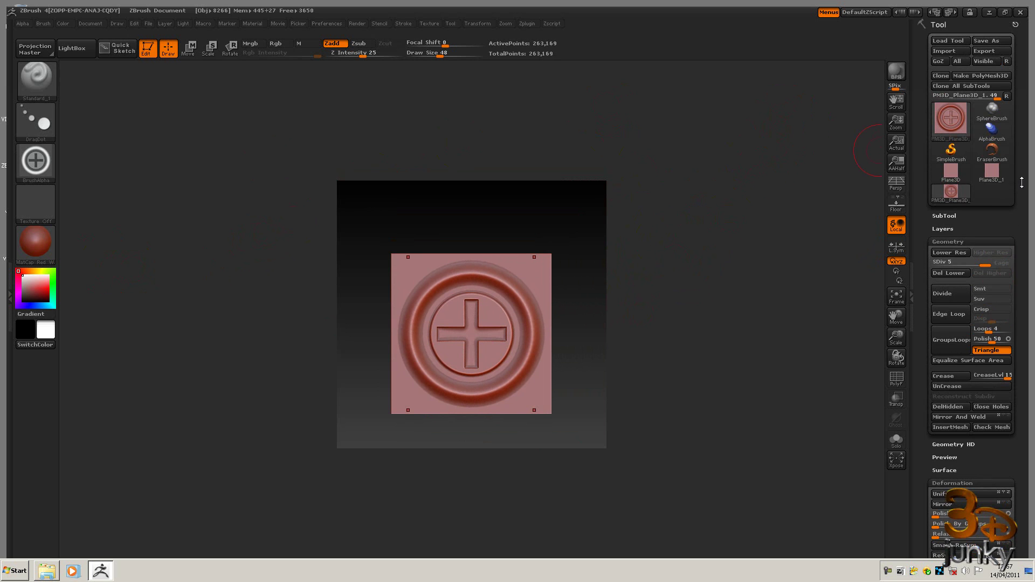
- Double the document size to 1000x1000
left_click(92, 23)
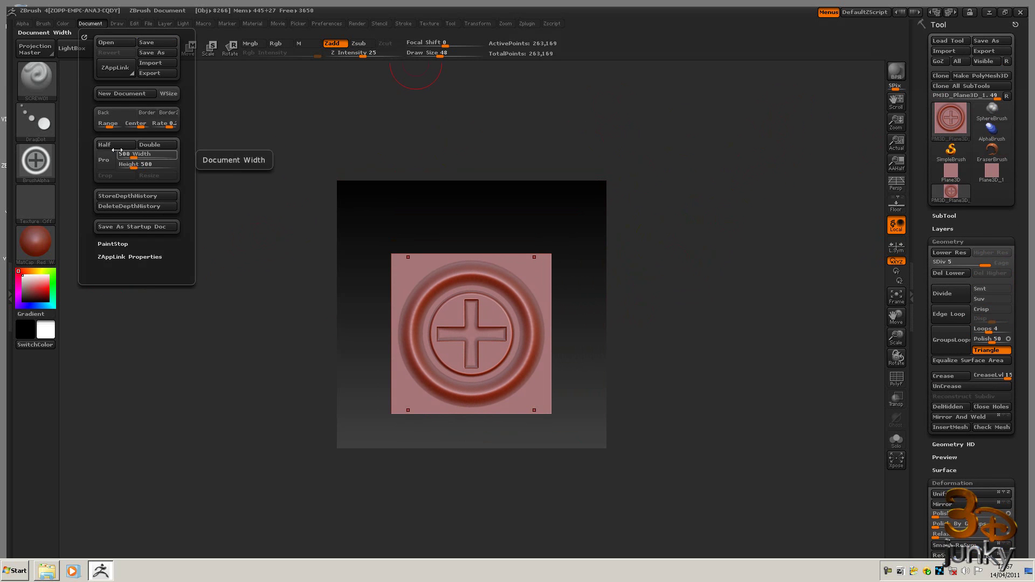
left_click(151, 145)
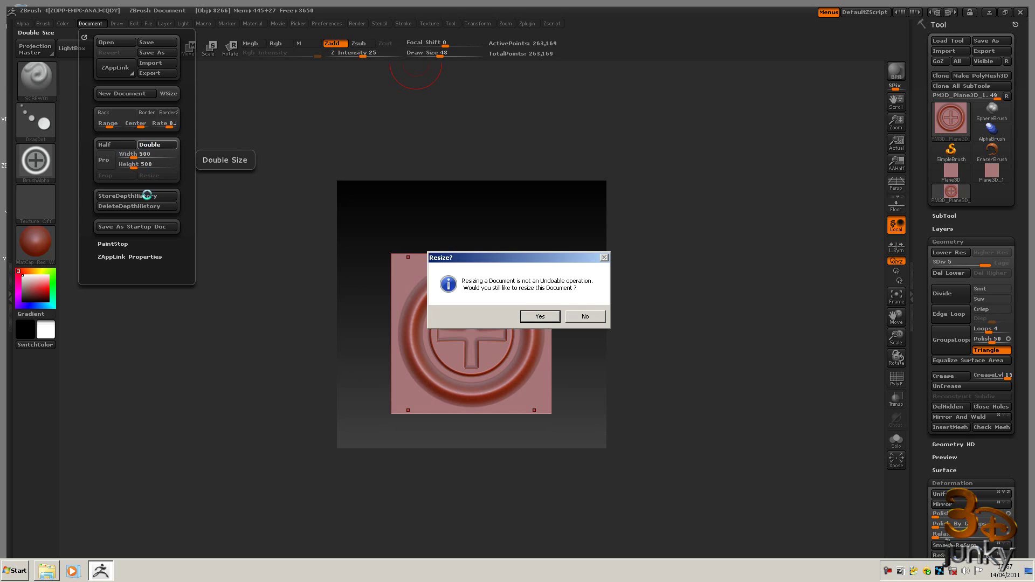
left_click(540, 316)
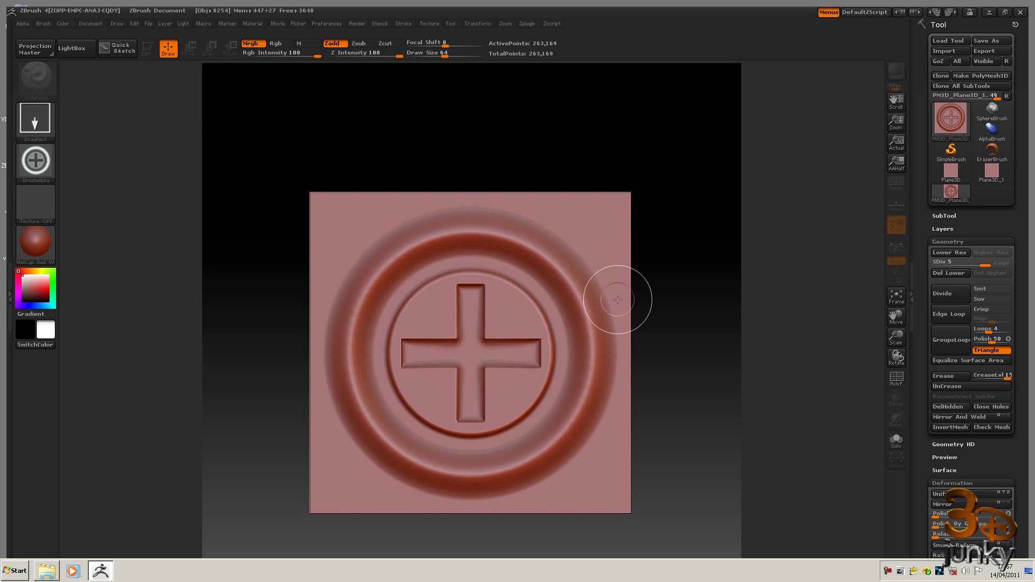
- Draw a large Sphere3D filling the canvas
left_click(939, 124)
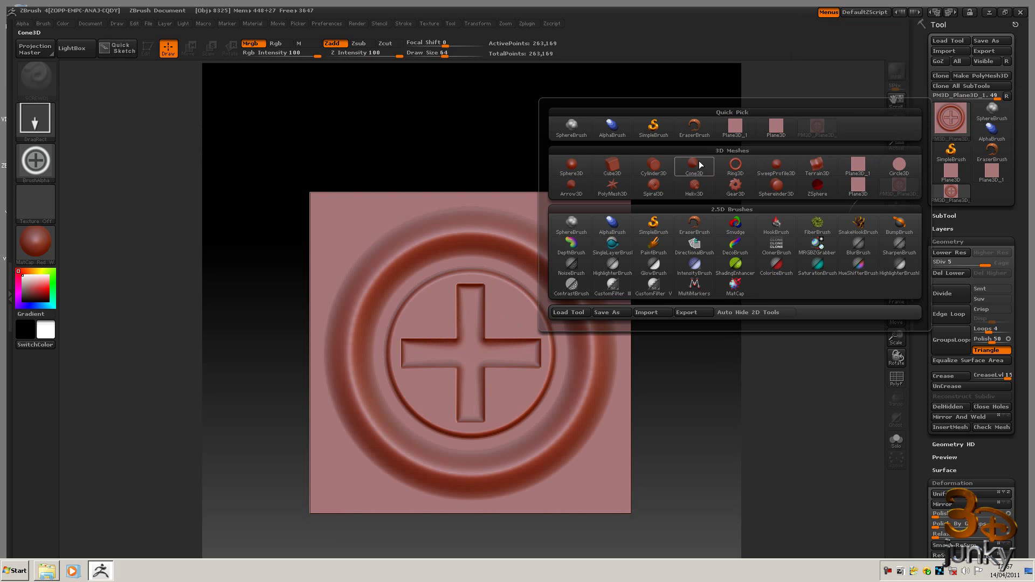
left_click(571, 164)
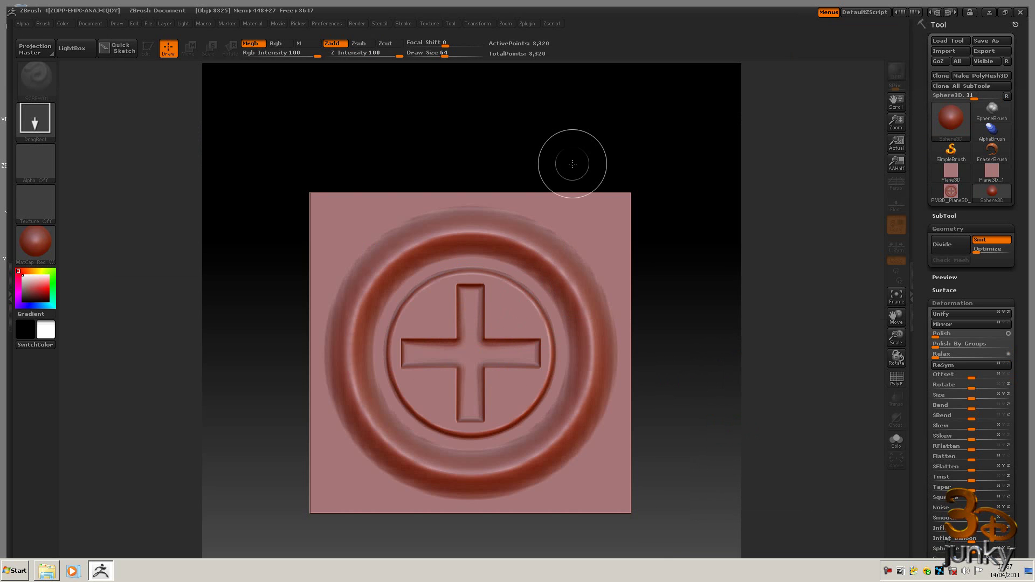
mouse_move(501, 358)
left_mouse_down()
mouse_move(474, 54)
mouse_move(473, 65)
left_mouse_up()
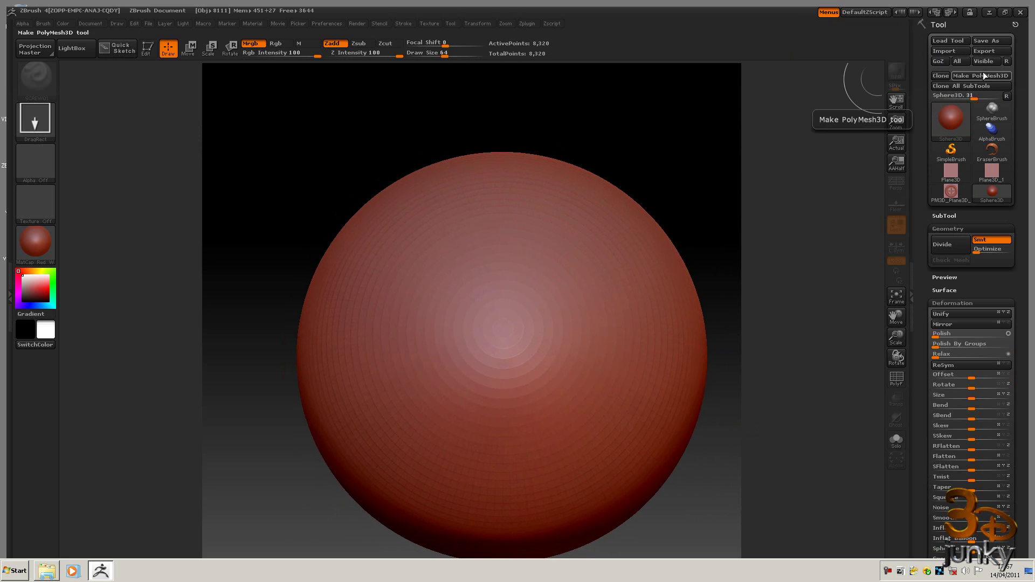
- Convert the sphere to an editable polymesh and subdivide it three more levels
left_click(148, 48)
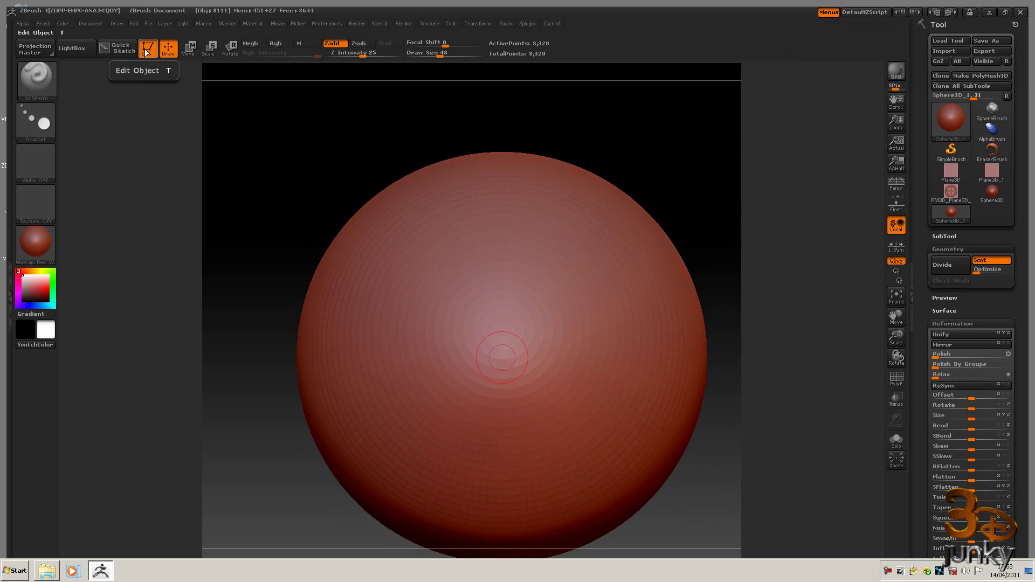
left_click(970, 75)
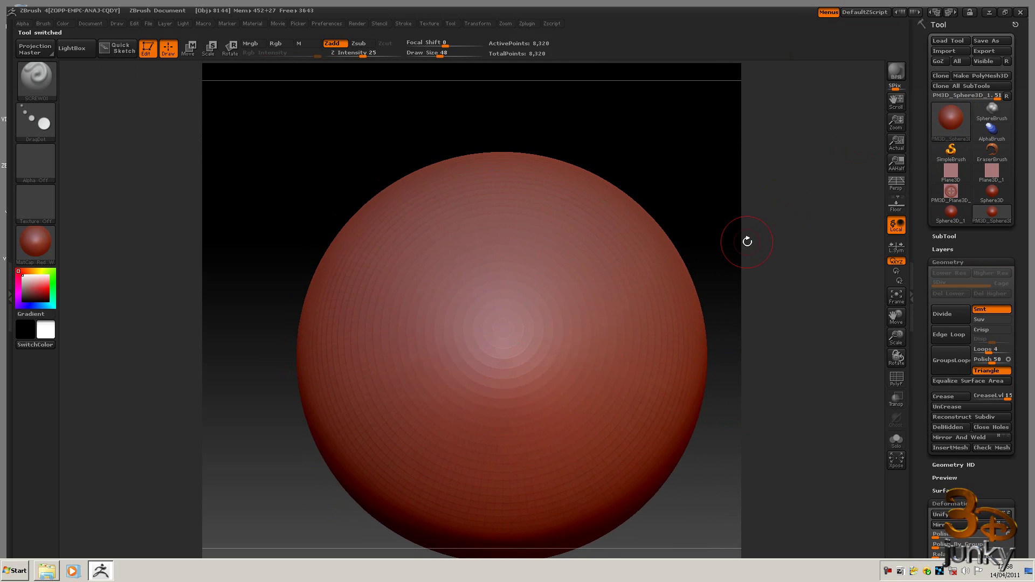
left_click(943, 316)
left_click(944, 316)
left_click(943, 316)
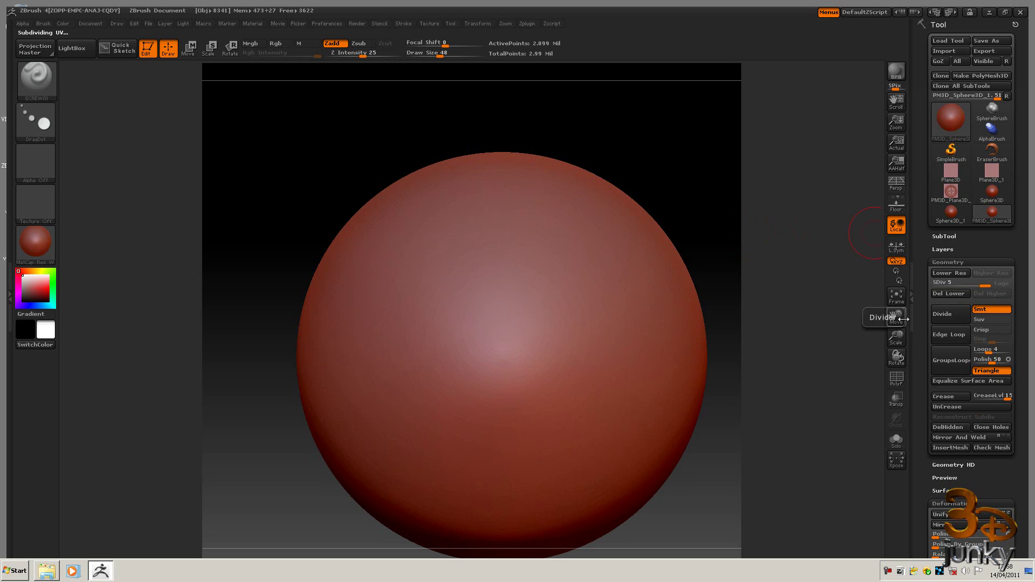
mouse_move(725, 249)
left_mouse_down("alt")
mouse_move(686, 236)
mouse_move(686, 270)
mouse_move(686, 241)
left_mouse_up("alt")
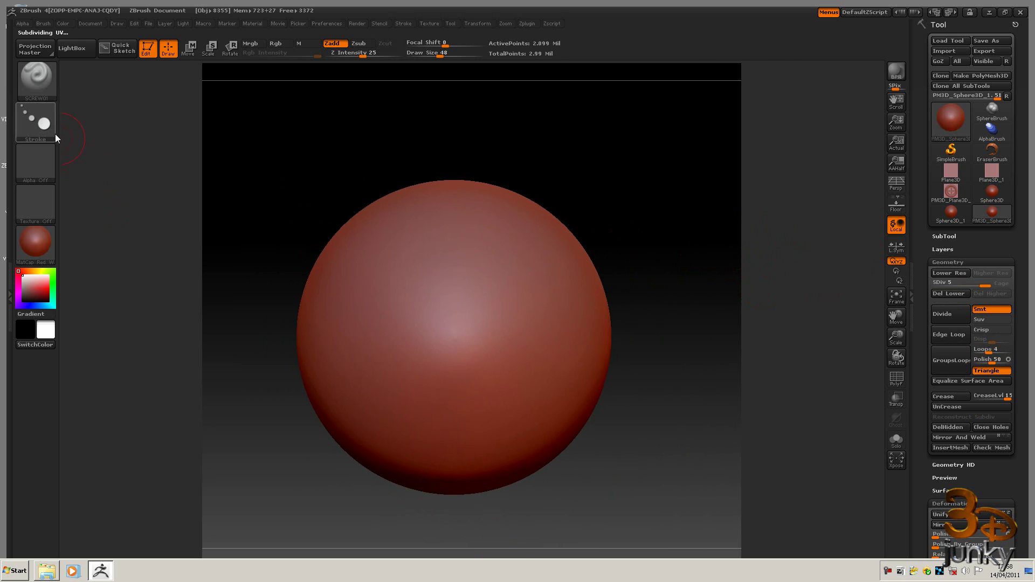
- Stamp a large cross-head screw at the sphere's centre using SCREW01 with the circle-plus BrushAlpha
left_click(31, 79)
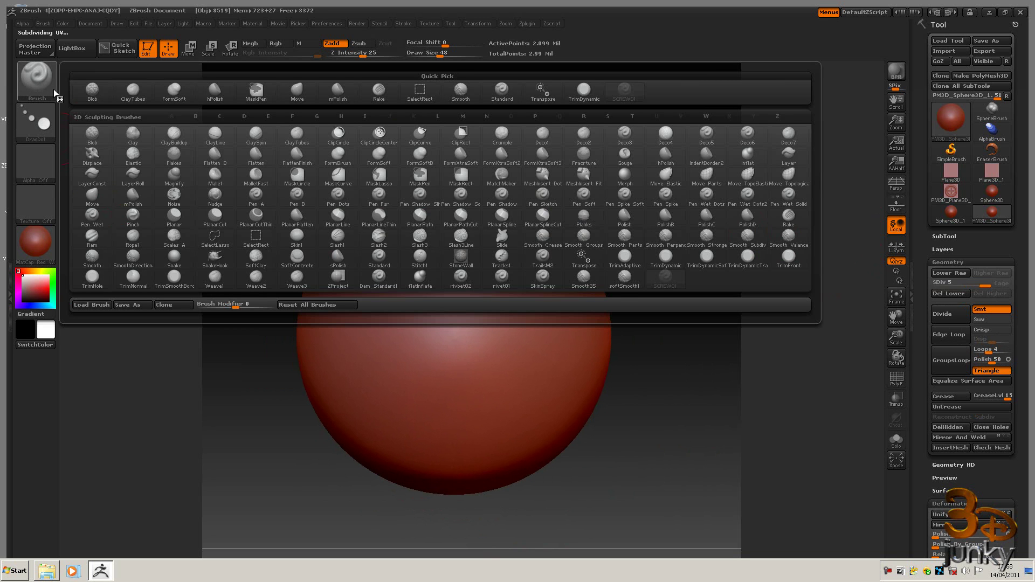
left_click(672, 278)
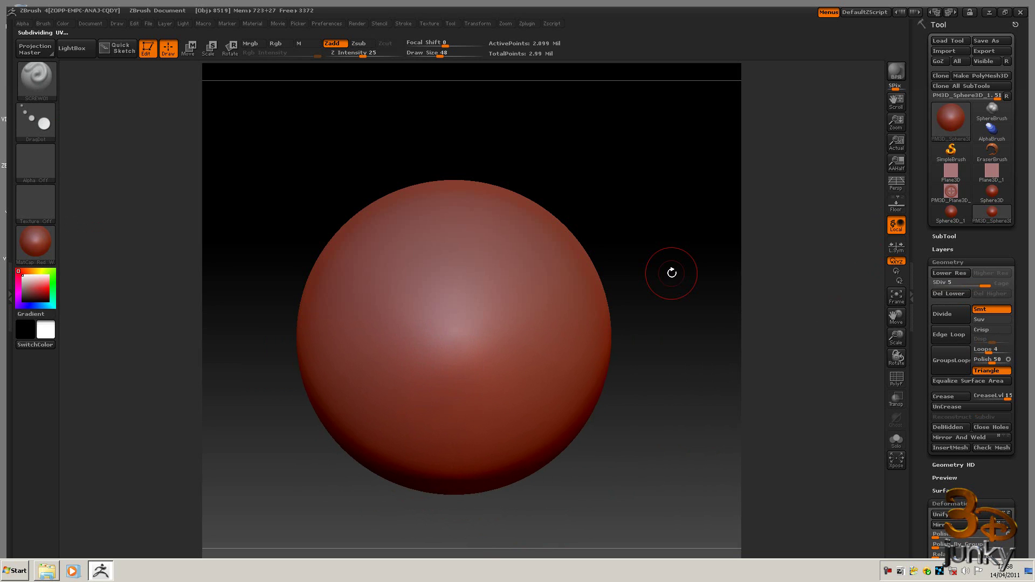
left_click(35, 156)
mouse_move(377, 313)
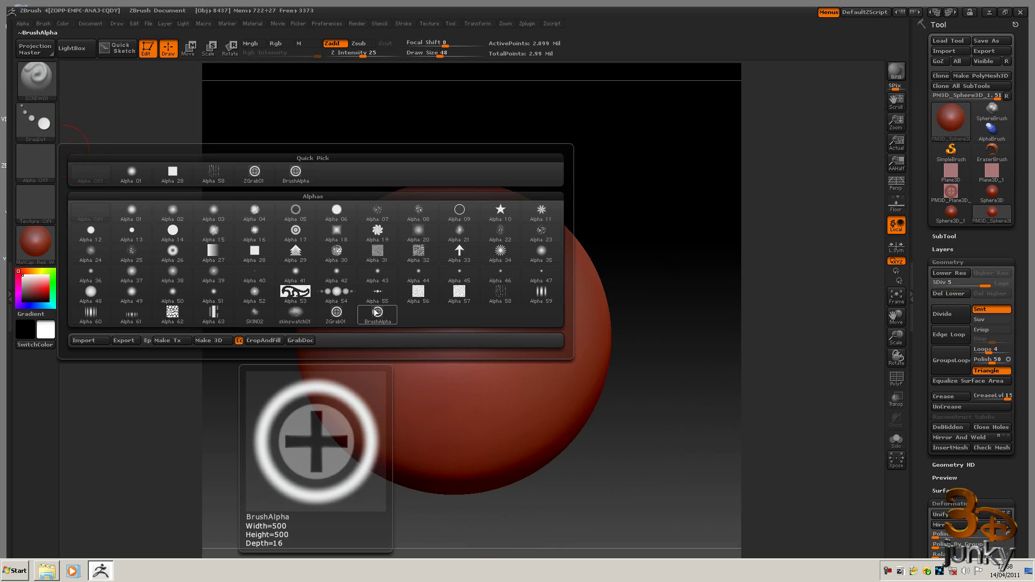
left_click(377, 314)
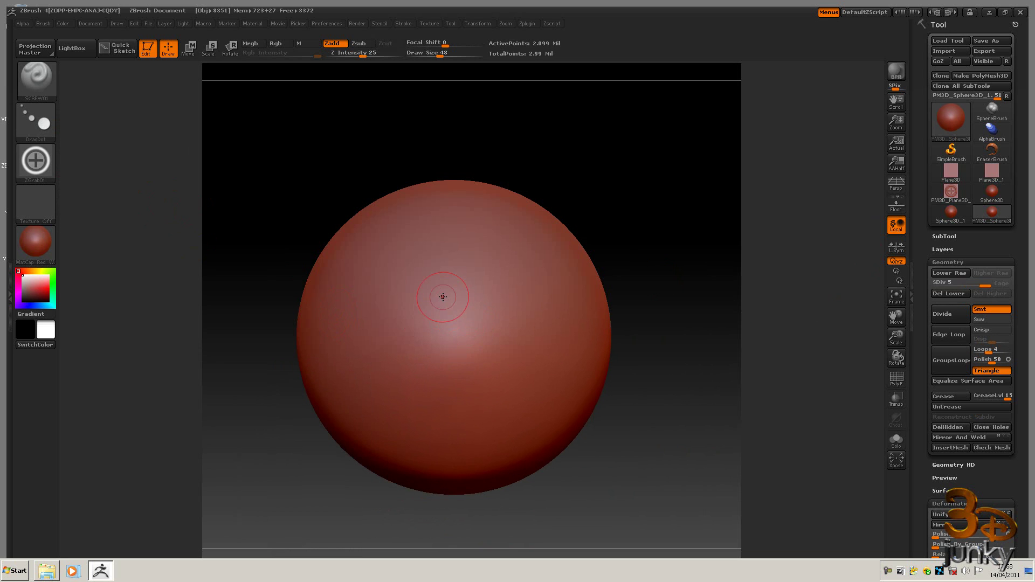
mouse_move(447, 298)
left_mouse_down()
mouse_move(463, 317)
mouse_move(474, 301)
mouse_move(455, 317)
left_mouse_up()
left_click_drag(676, 322, 533, 386, "alt")
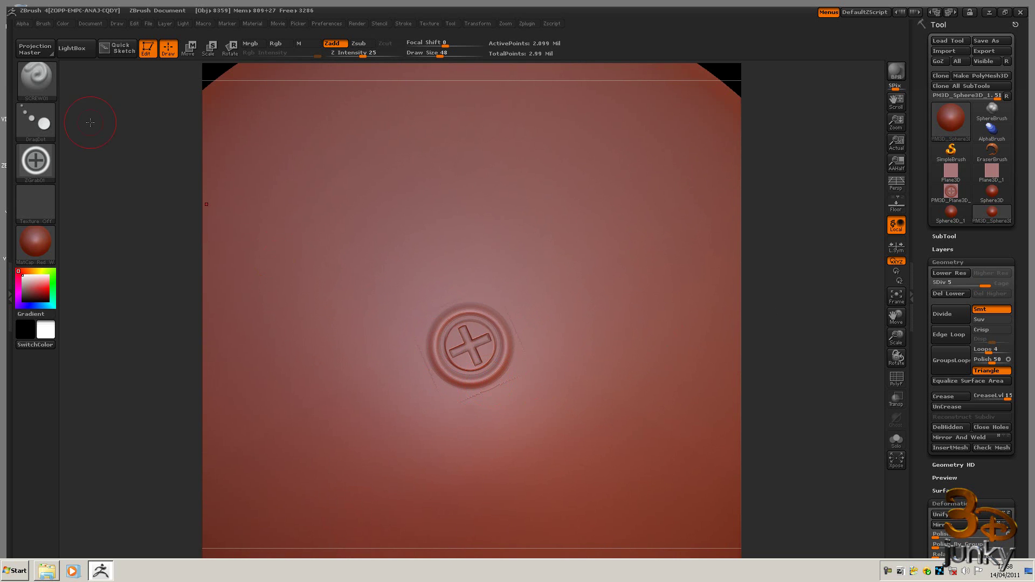
- Adjust the alpha's Radial Fade and stamp four small screws around the large one at Z Intensity 39
left_click(23, 23)
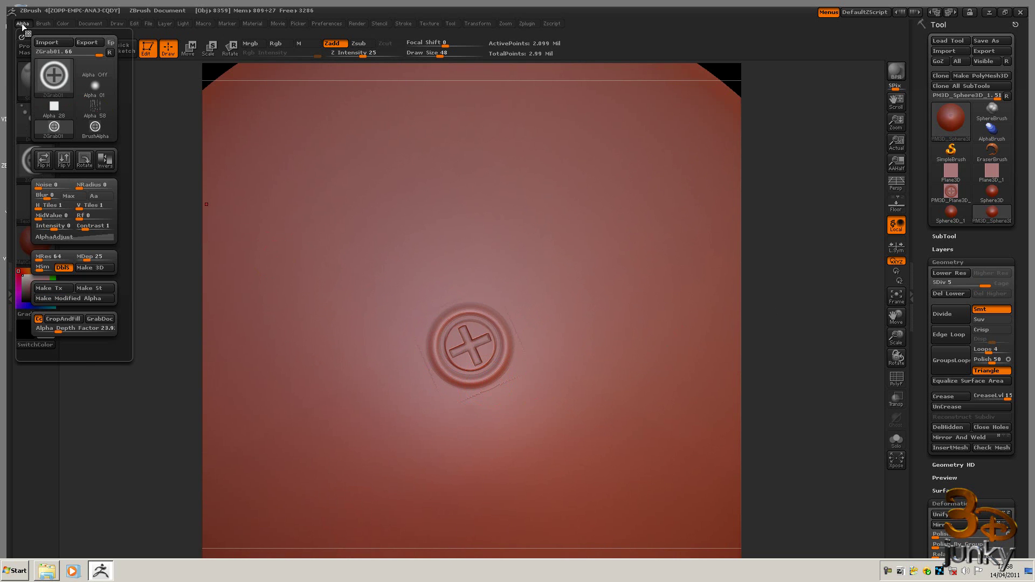
left_click(80, 218)
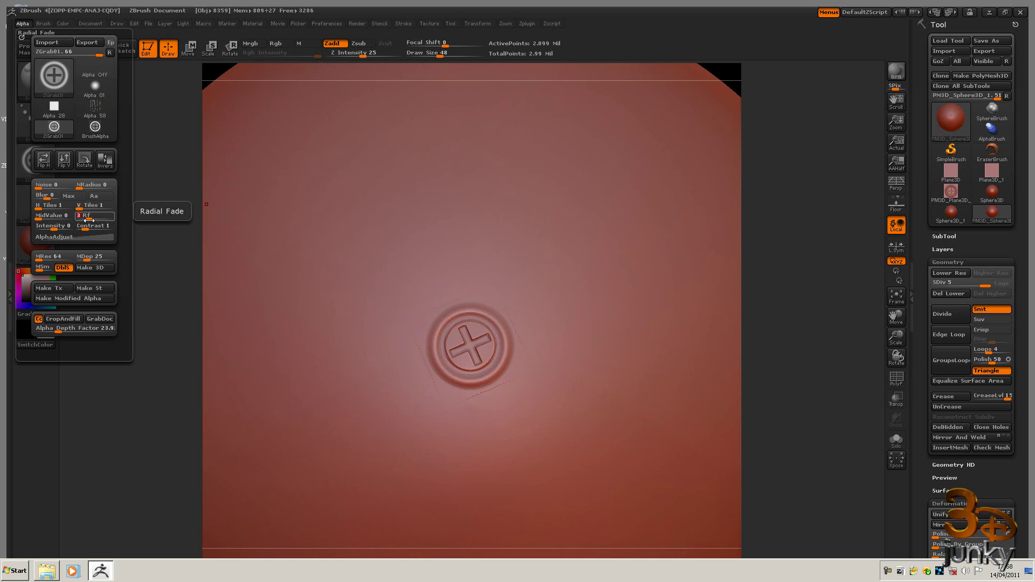
left_click_drag(362, 218, 446, 254)
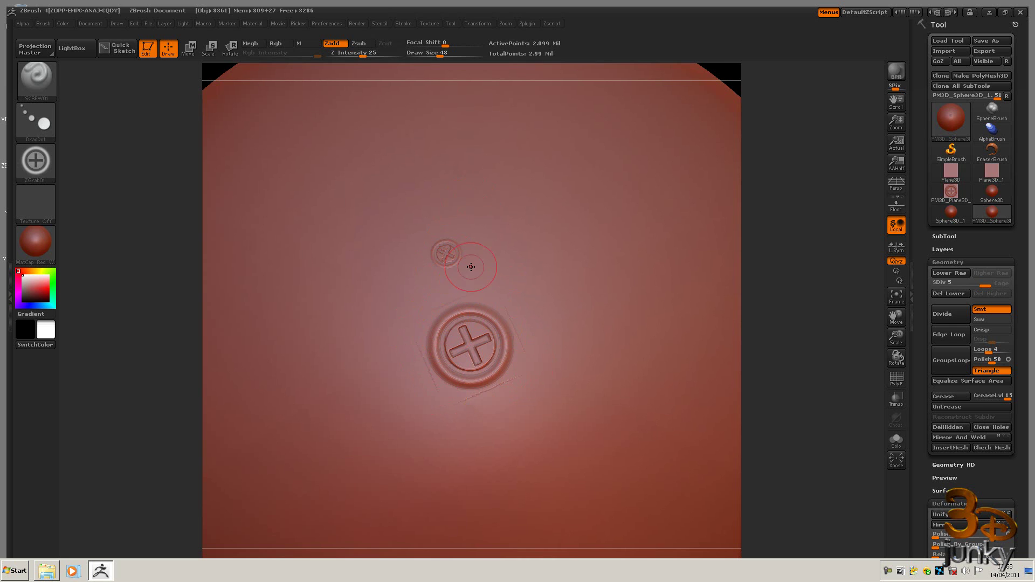
left_click_drag(521, 236, 531, 258)
left_click_drag(364, 58, 372, 57)
left_click_drag(498, 219, 573, 262)
left_click_drag(567, 333, 558, 327)
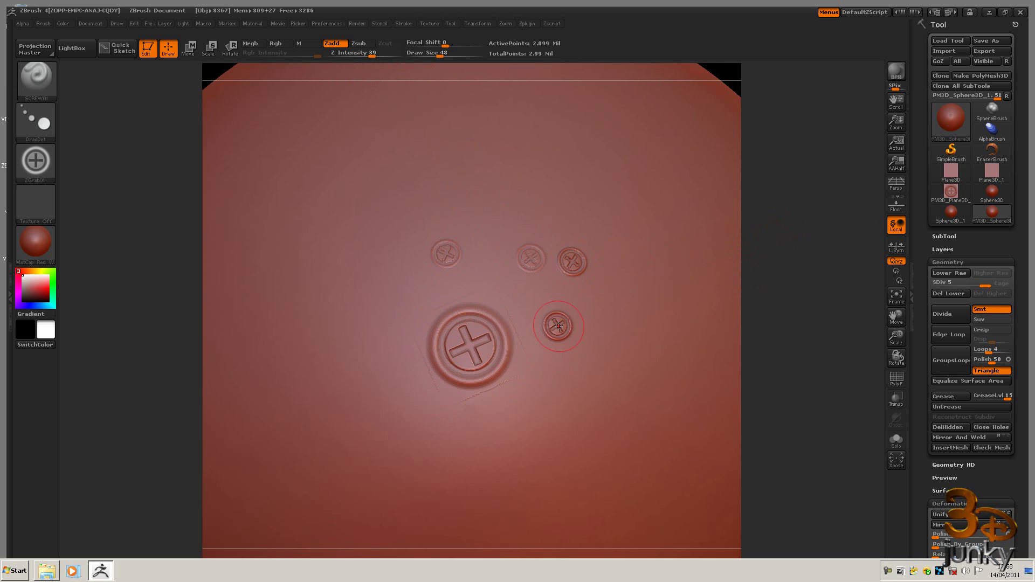
- Stamp small screws left and below-left of the large screw at Z Intensity 30
left_click(90, 23)
left_click(18, 24)
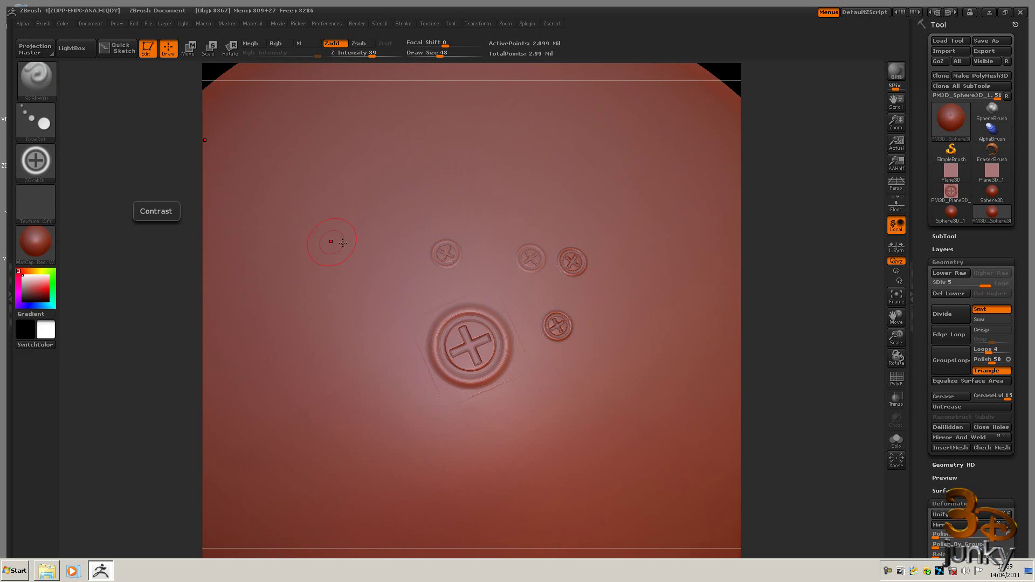
left_click_drag(350, 269, 367, 284)
left_click(356, 52)
type("30")
left_click_drag(390, 362, 397, 372)
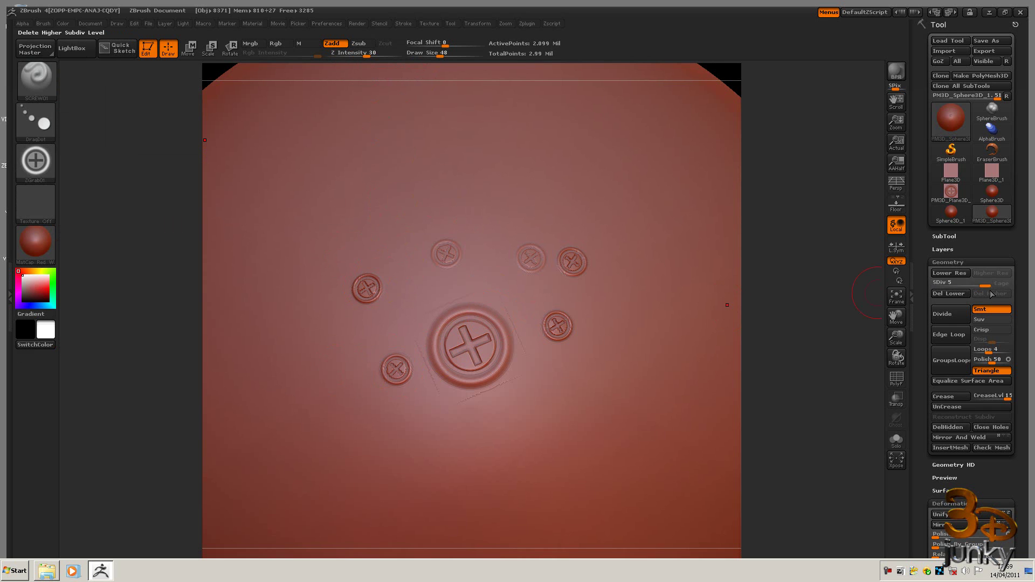
- Drop to SDiv 2 and back to 5, then stamp three more screws top and below-right
left_click_drag(985, 286, 953, 287)
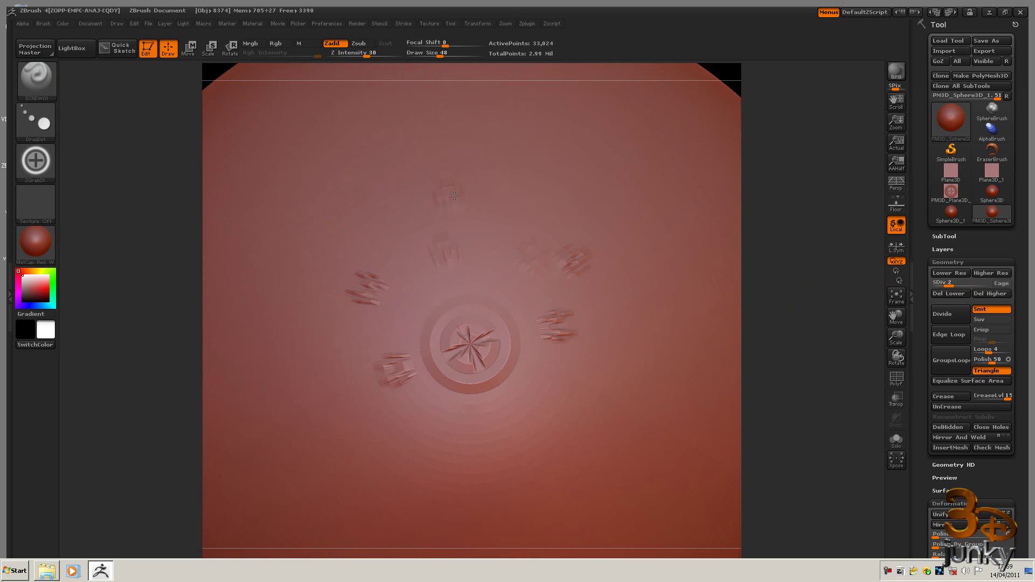
key("d")
key("d")
key("d")
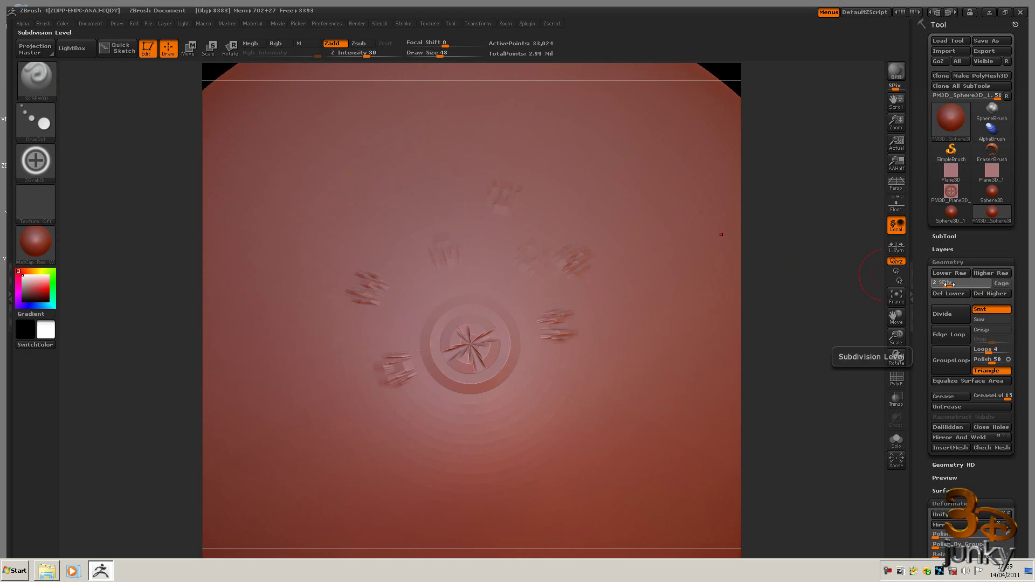
left_click_drag(426, 204, 449, 201)
left_click_drag(497, 294, 491, 258)
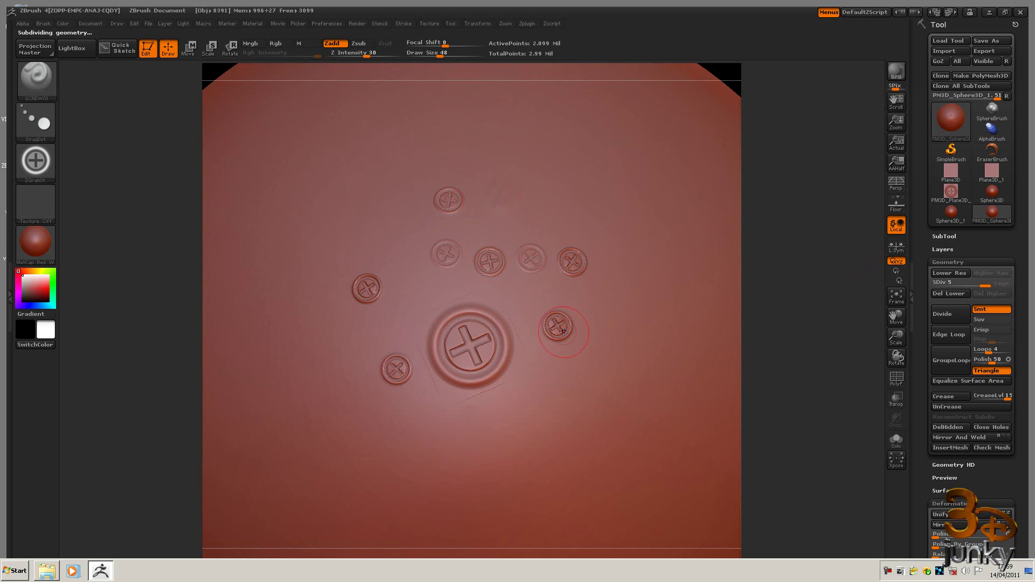
left_click_drag(544, 391, 573, 398)
- Load the rivbet02 brush preset and stamp a large rivet left of the screws
left_click(44, 80)
left_click(53, 78)
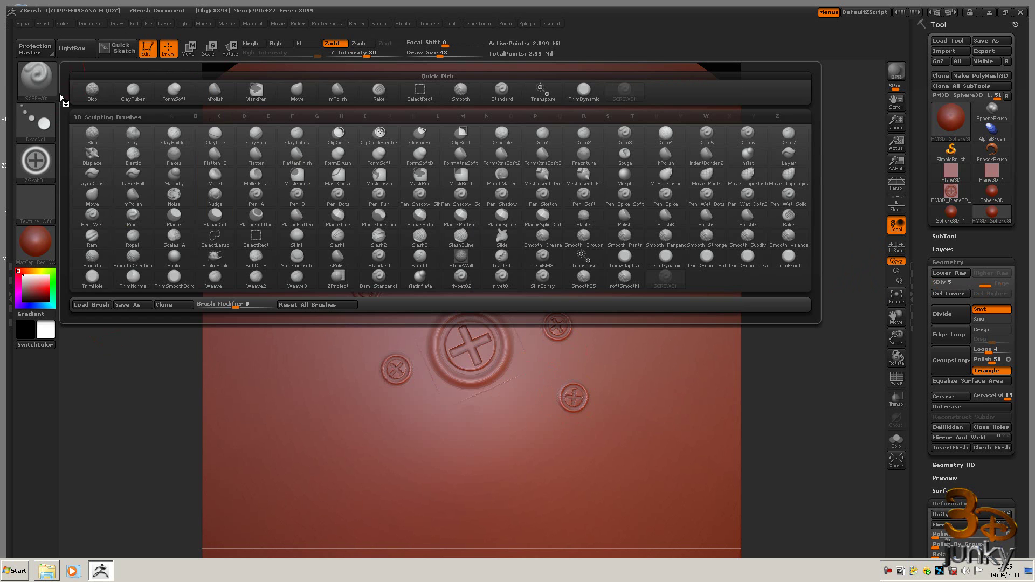
left_click(89, 303)
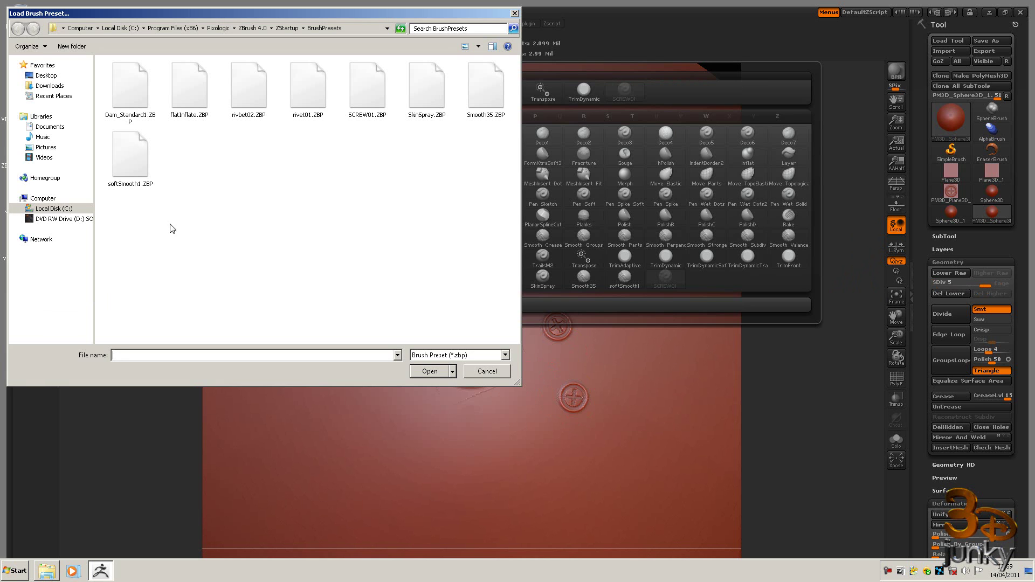
double_click(249, 90)
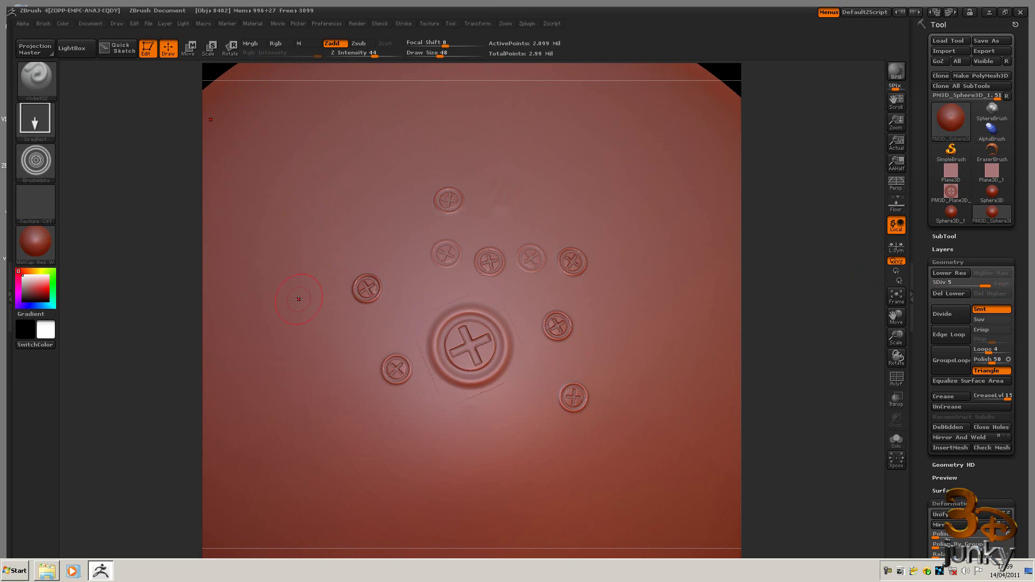
mouse_move(296, 317)
left_mouse_down()
mouse_move(314, 362)
mouse_move(377, 421)
left_mouse_up()
- Load the rivet01 brush preset and stamp two small rivets left of the large screw
left_click(32, 82)
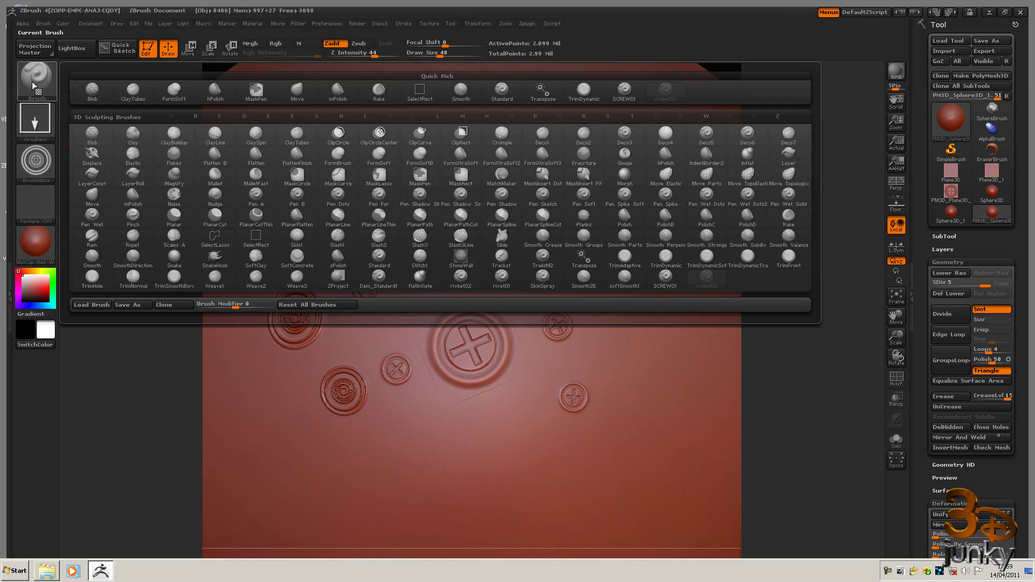
left_click(47, 86)
left_click(105, 305)
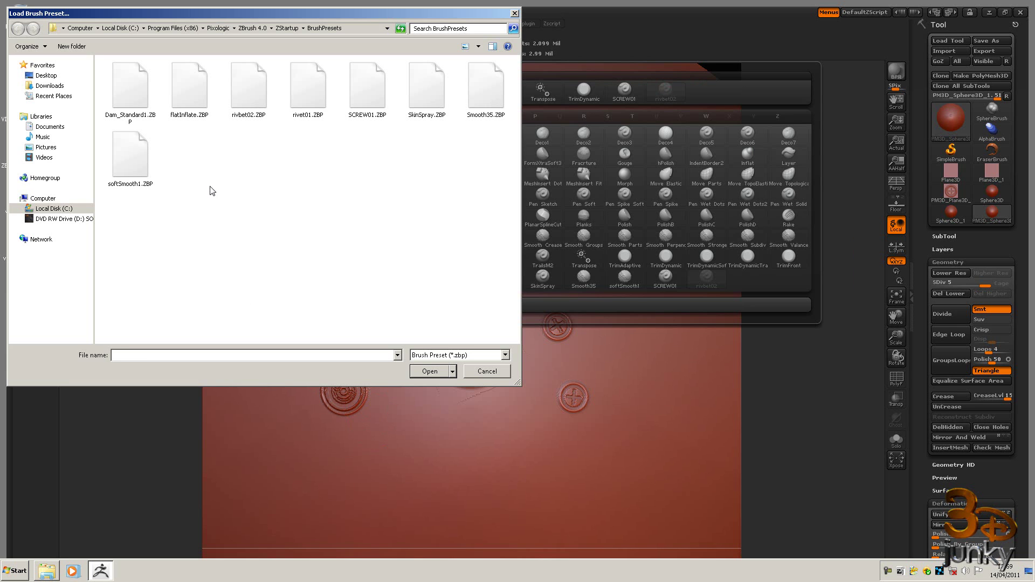
double_click(307, 87)
mouse_move(394, 255)
left_mouse_down()
mouse_move(407, 322)
mouse_move(402, 313)
left_mouse_up()
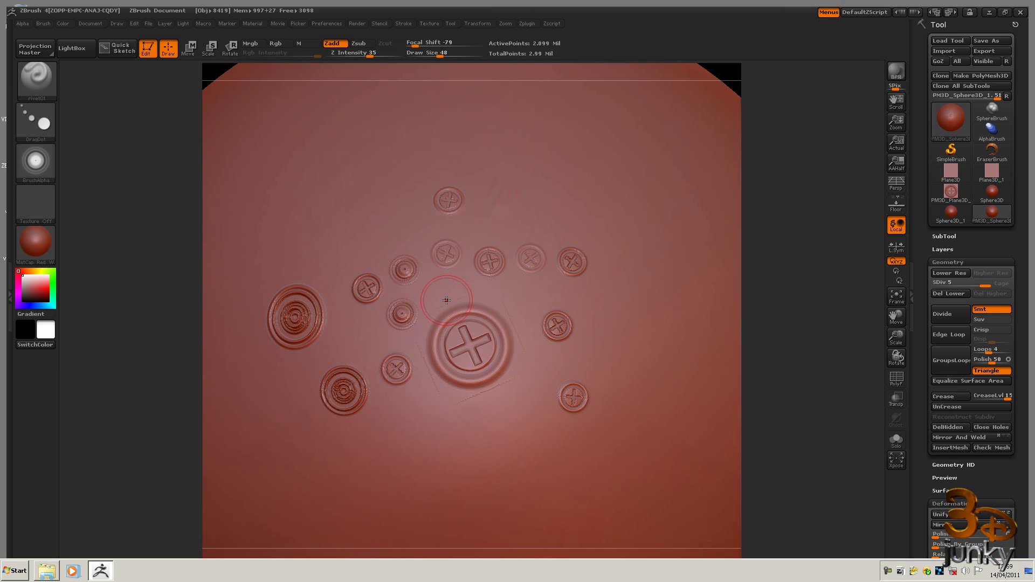
mouse_move(363, 222)
left_mouse_down()
mouse_move(380, 240)
mouse_move(383, 229)
left_mouse_up()
- Load all eight .ZBP presets from BrushPresets and check they appear in the brush list
left_click(43, 83)
left_click(43, 83)
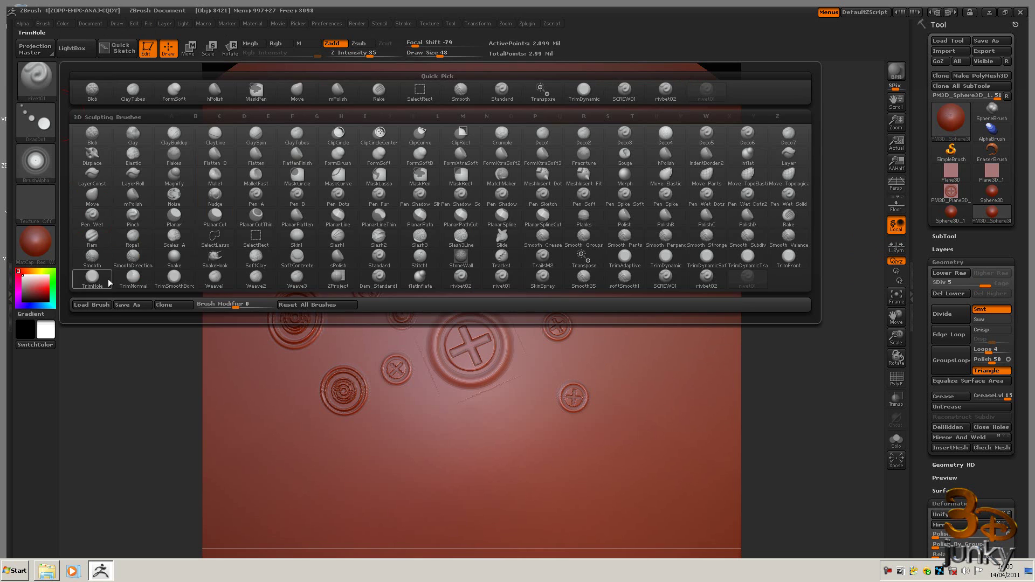
left_click(105, 307)
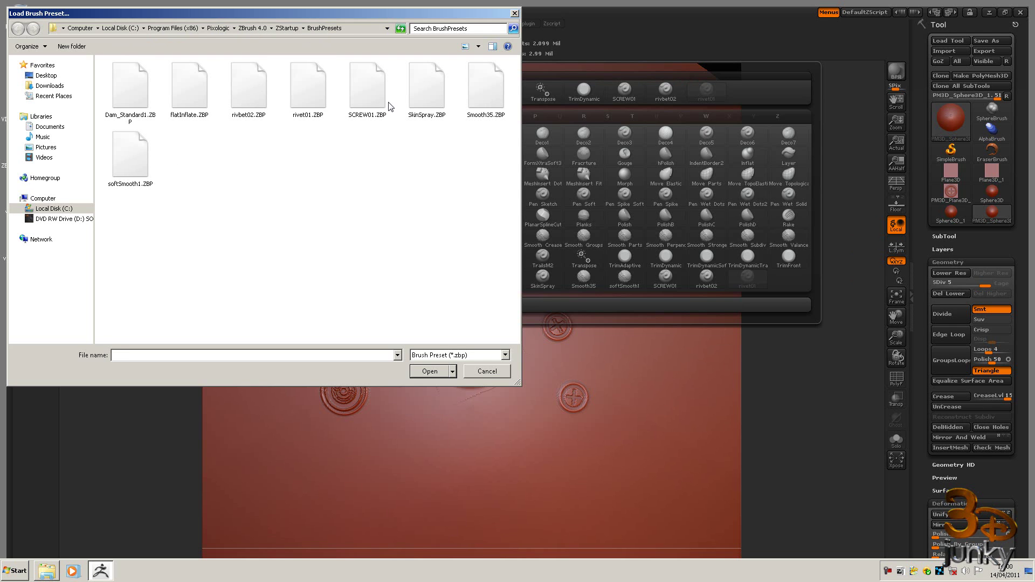
left_click_drag(488, 197, 106, 57)
left_click(430, 371)
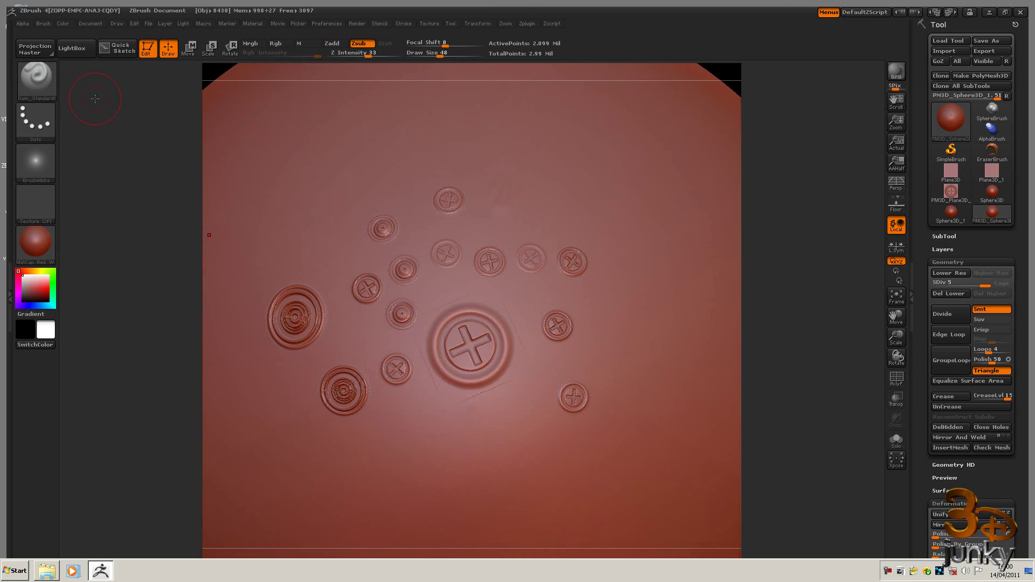
left_click(50, 86)
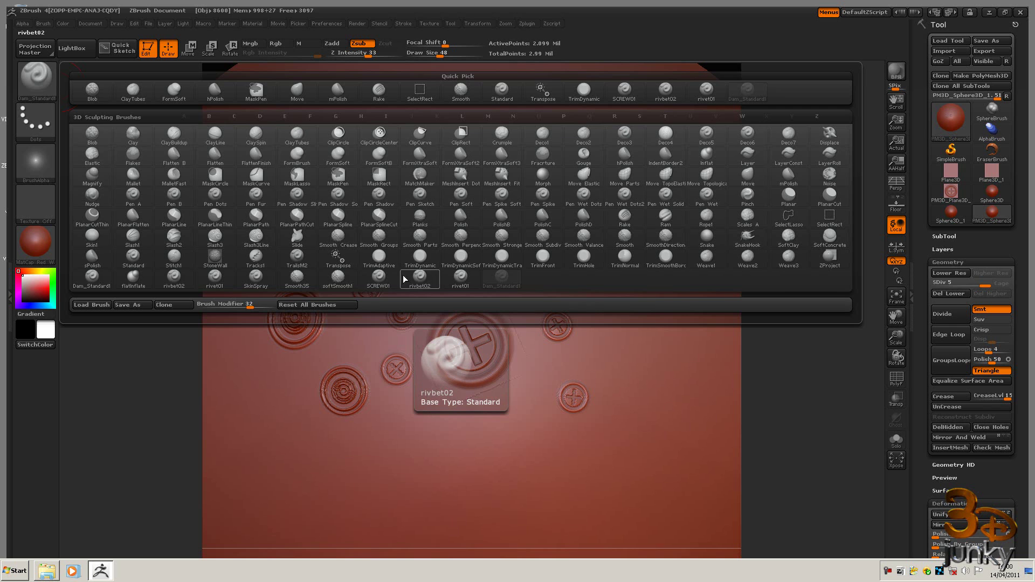
left_click(351, 279)
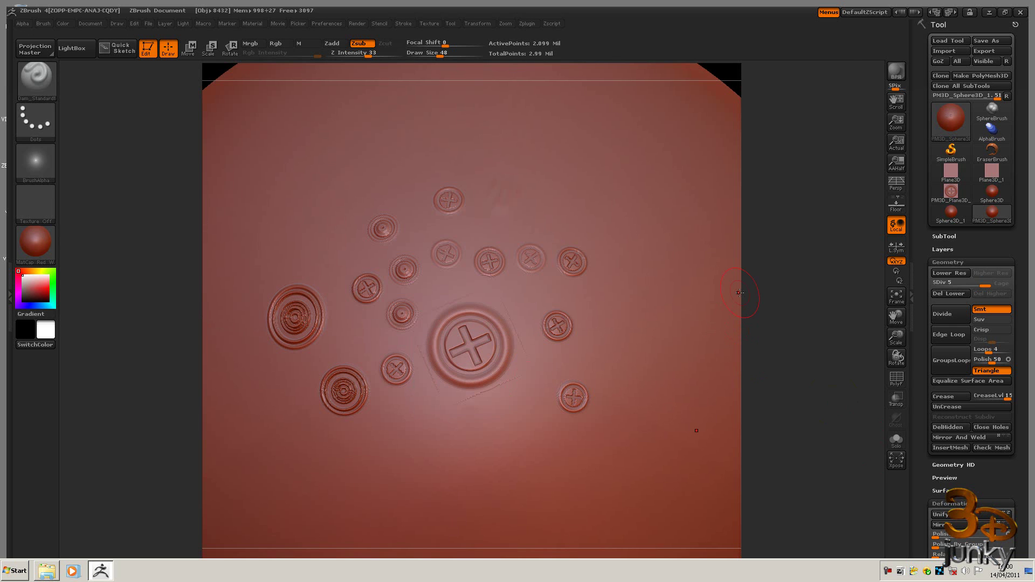